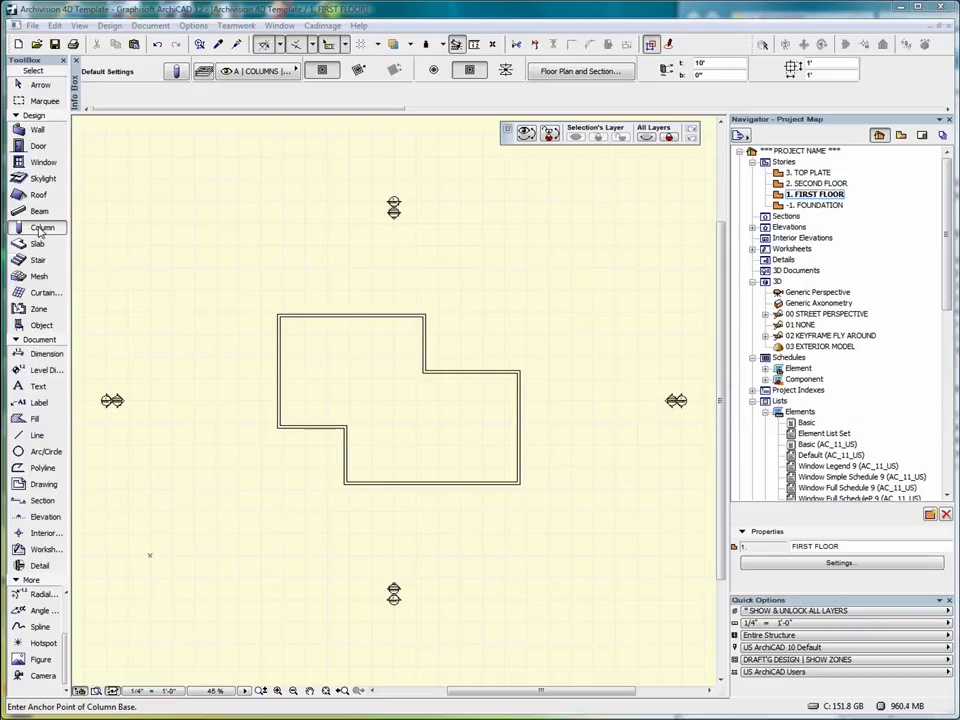
Step: Open the column default settings and link the home story to 1. FIRST FLOOR through story selection
double_click(40, 232)
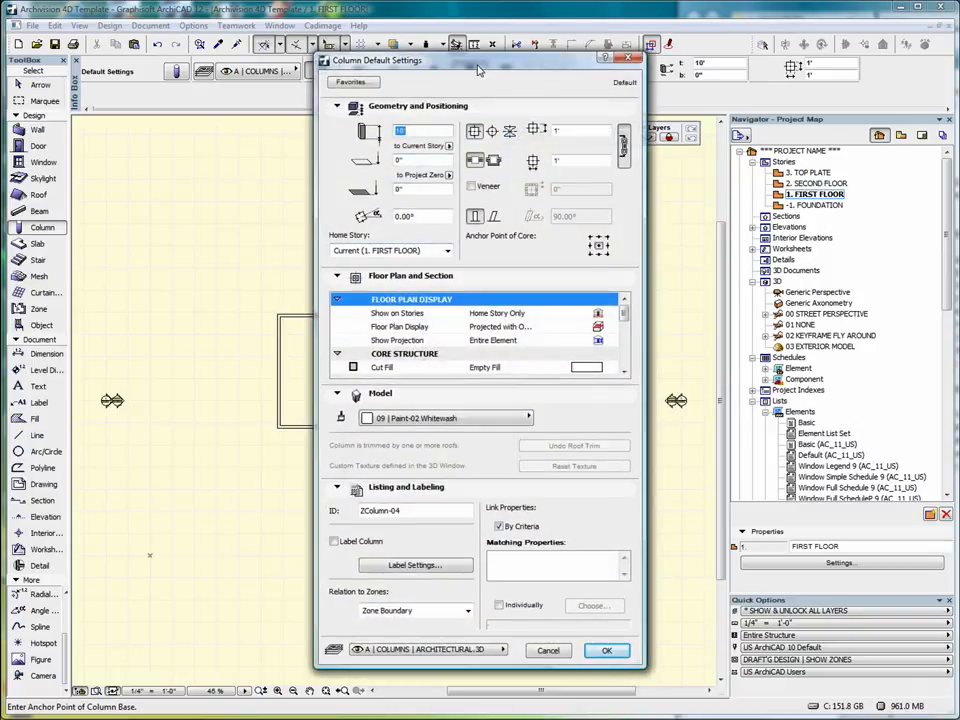
drag(479, 68, 369, 67)
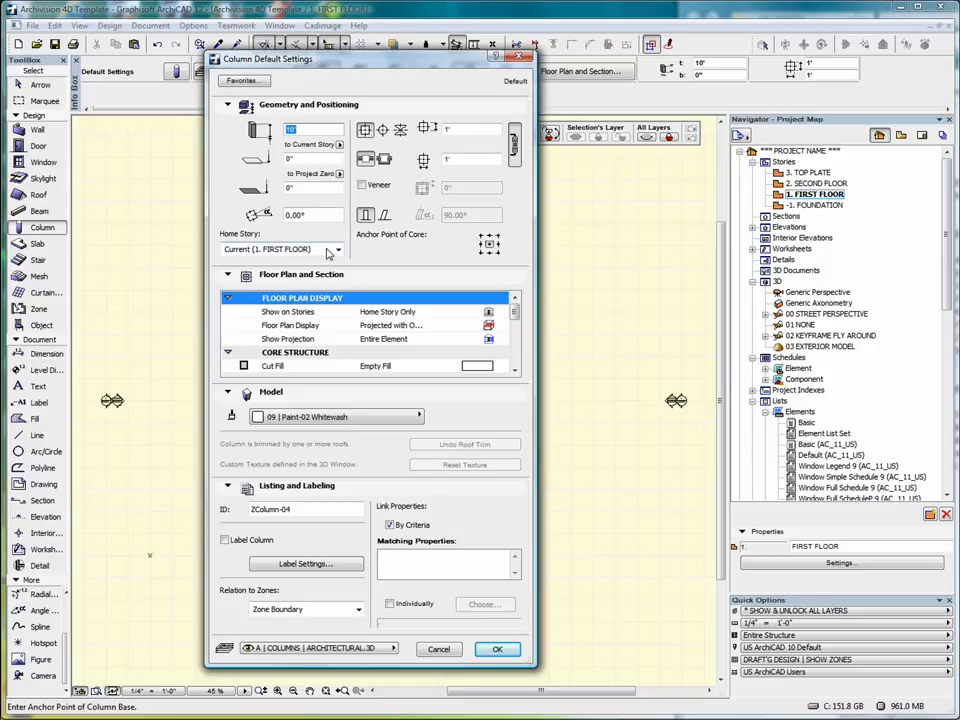
click(336, 251)
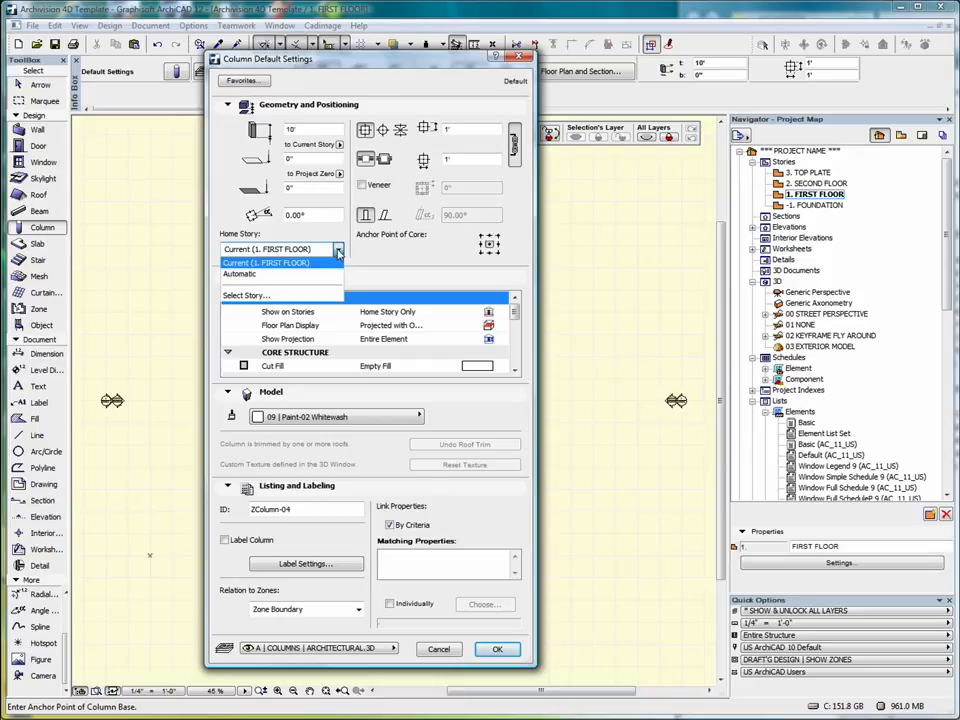
click(250, 295)
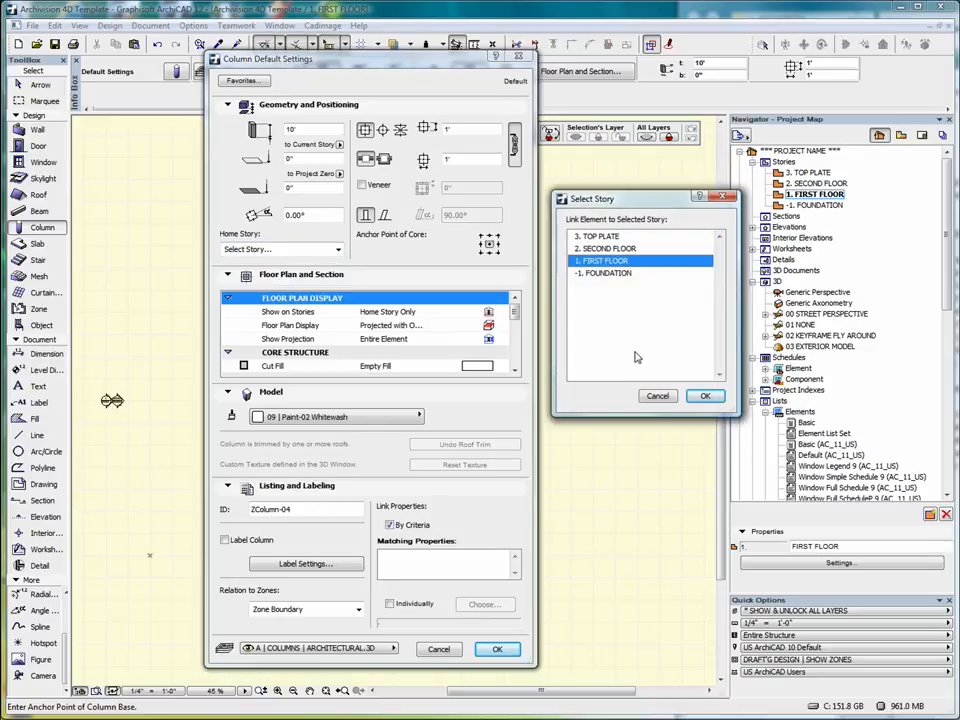
click(705, 398)
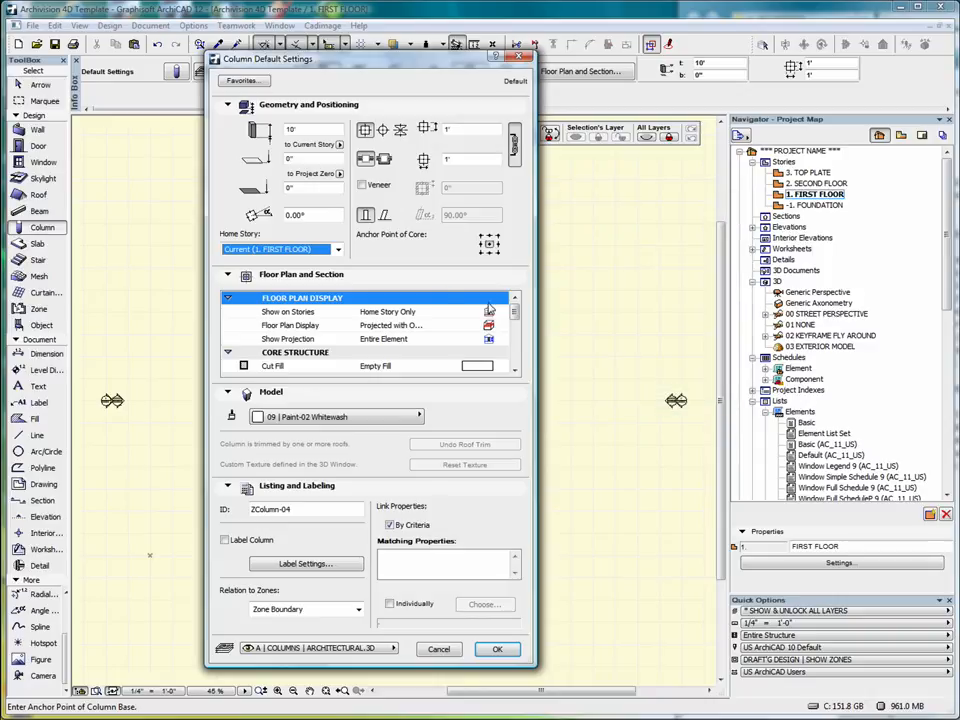
Step: Try the complex profile for the column and return to the rectangular cross-section
click(366, 134)
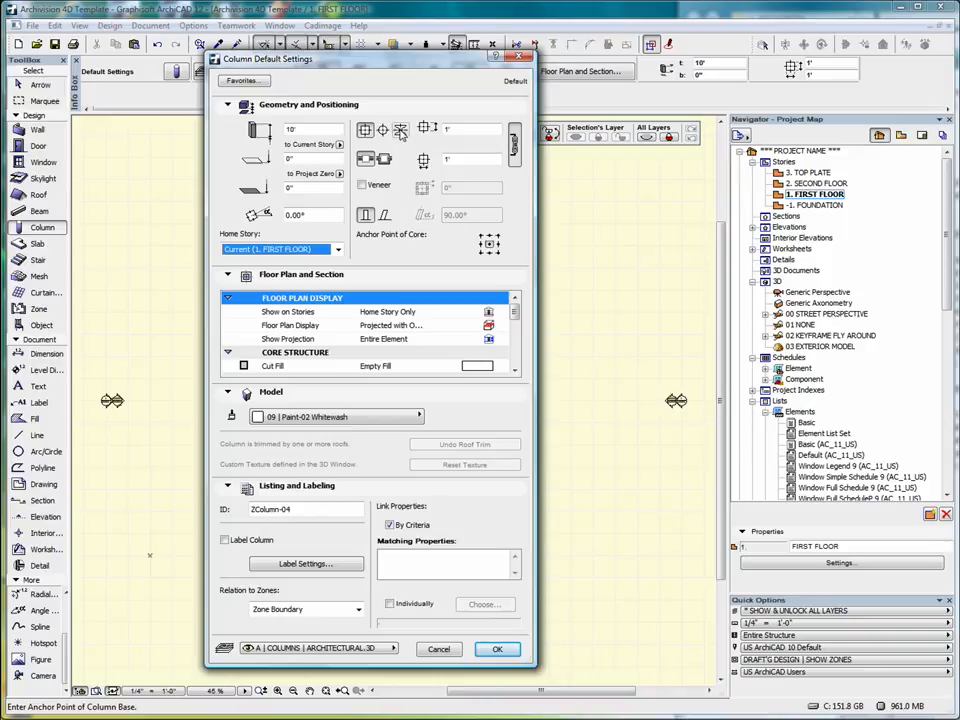
click(400, 130)
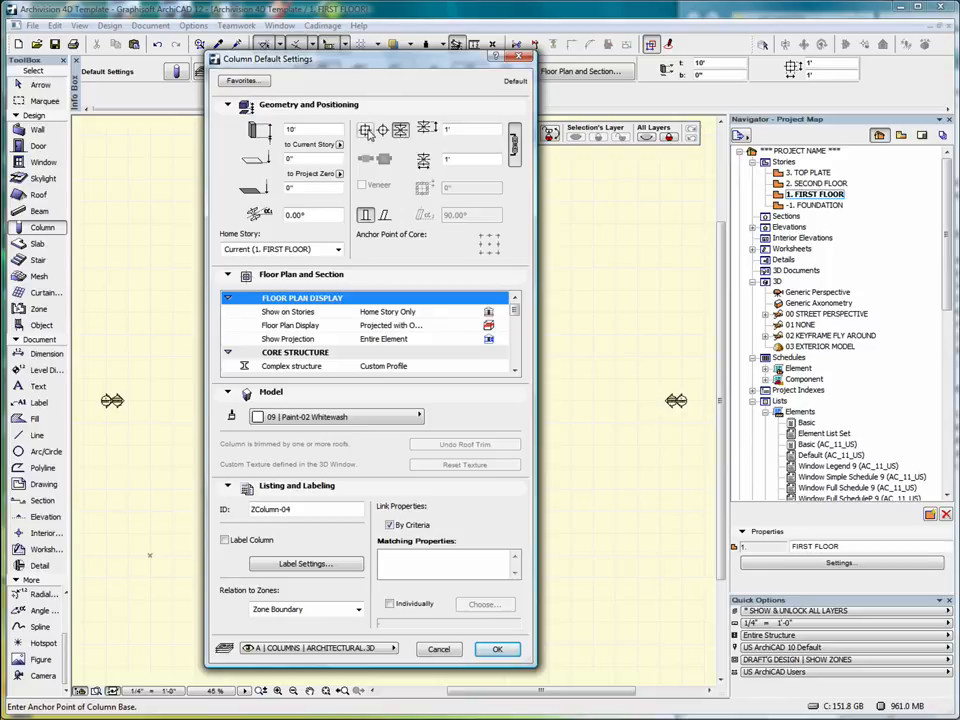
click(366, 131)
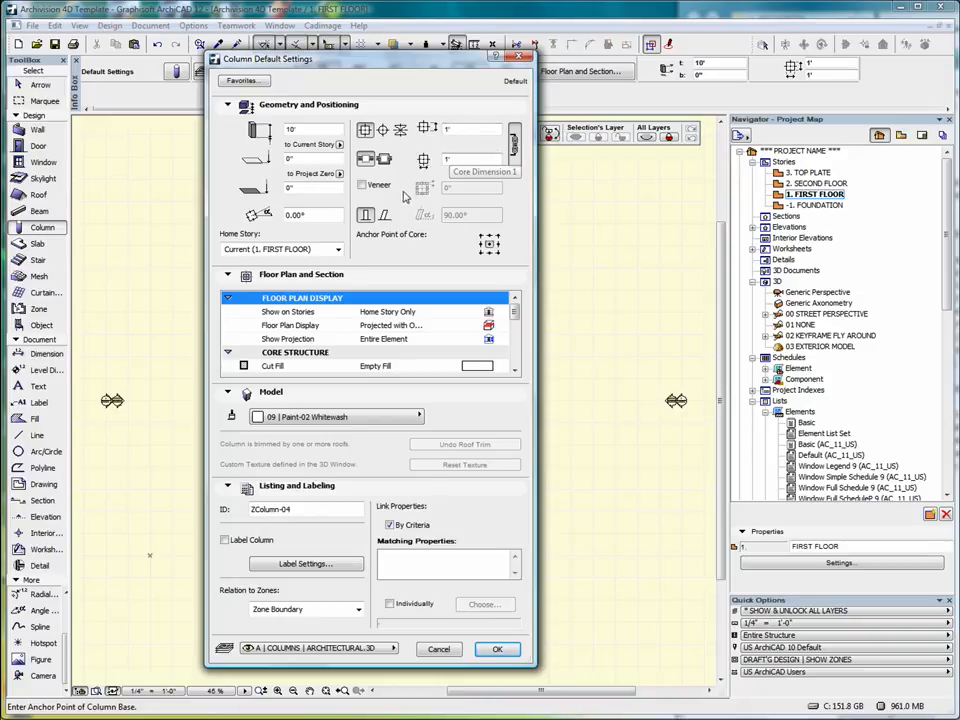
Step: Enable the column's veneer, try the slanted option, and set the column back to vertical
click(362, 185)
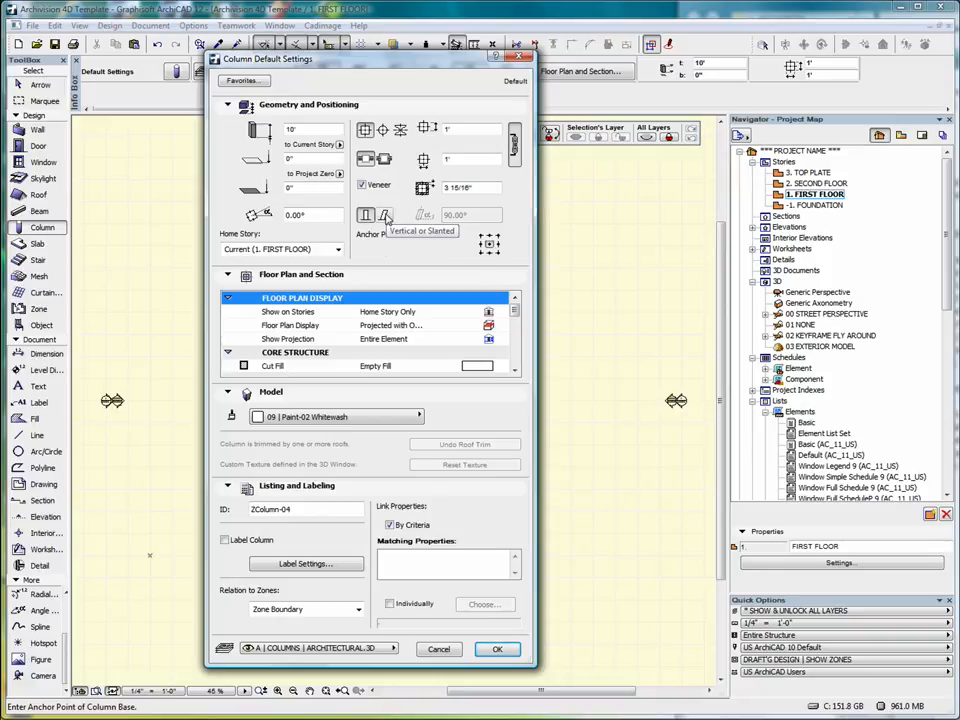
click(385, 217)
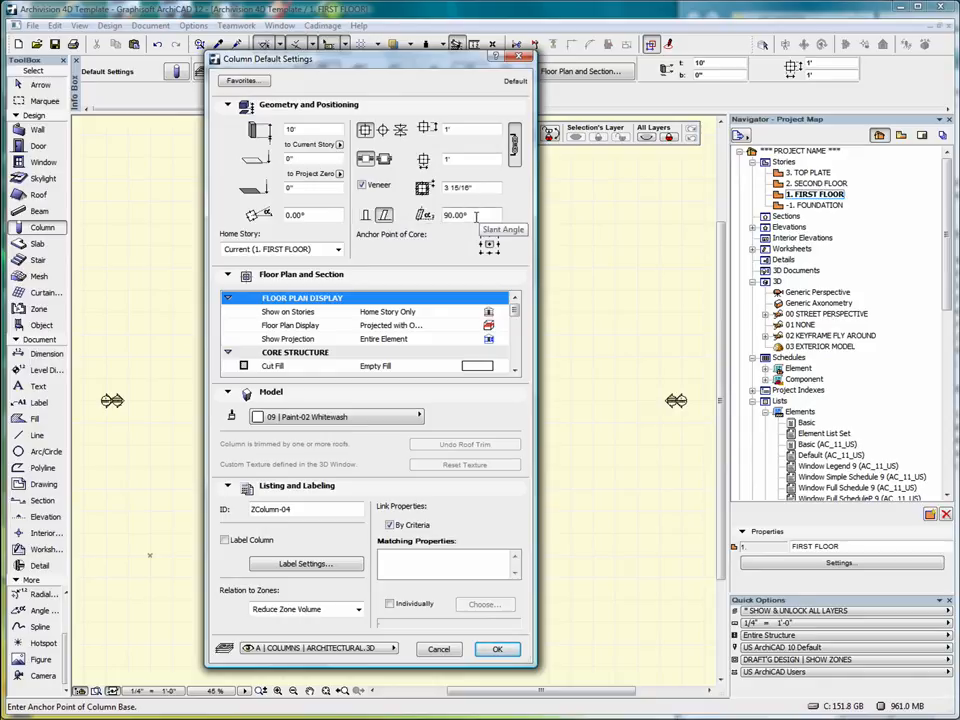
click(365, 215)
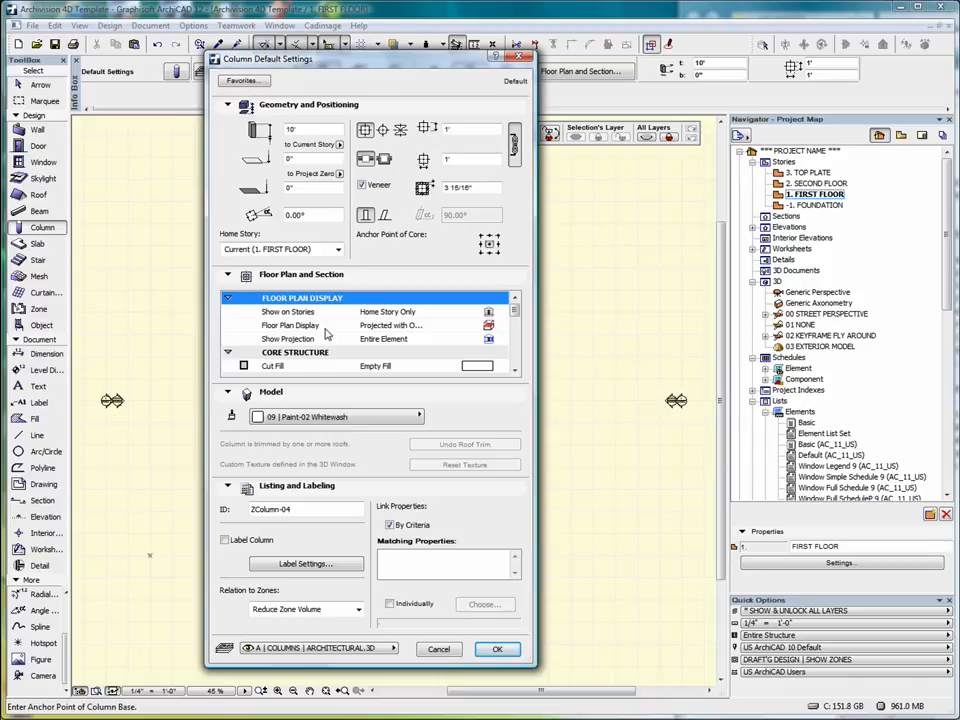
Step: Examine the available options for Show on Stories, Floor Plan Display and Show Projection in the column's floor plan settings
click(402, 317)
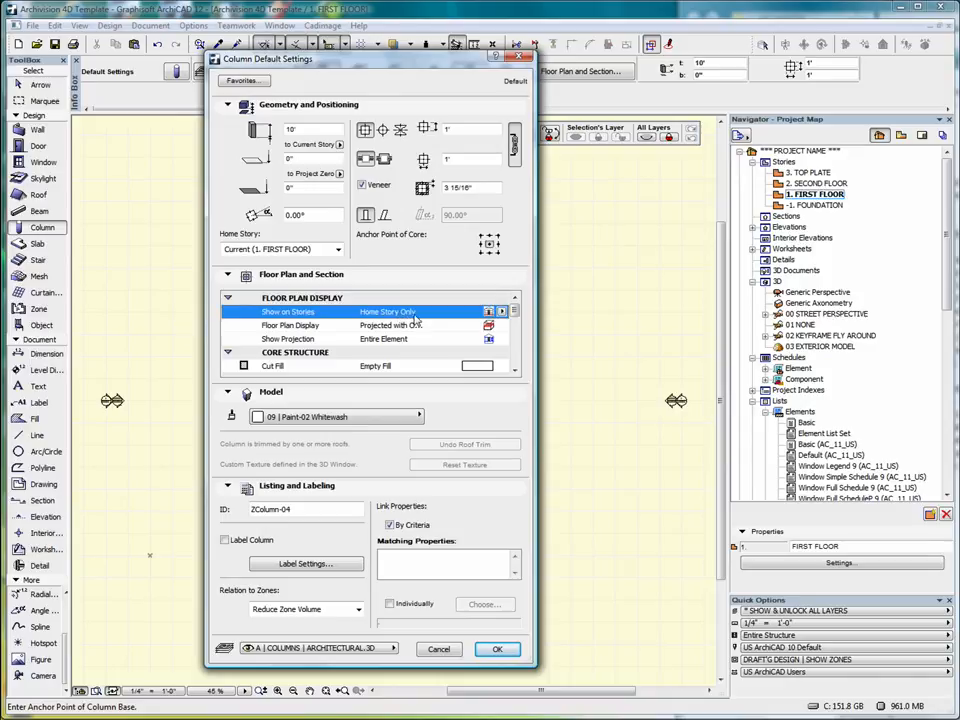
click(501, 313)
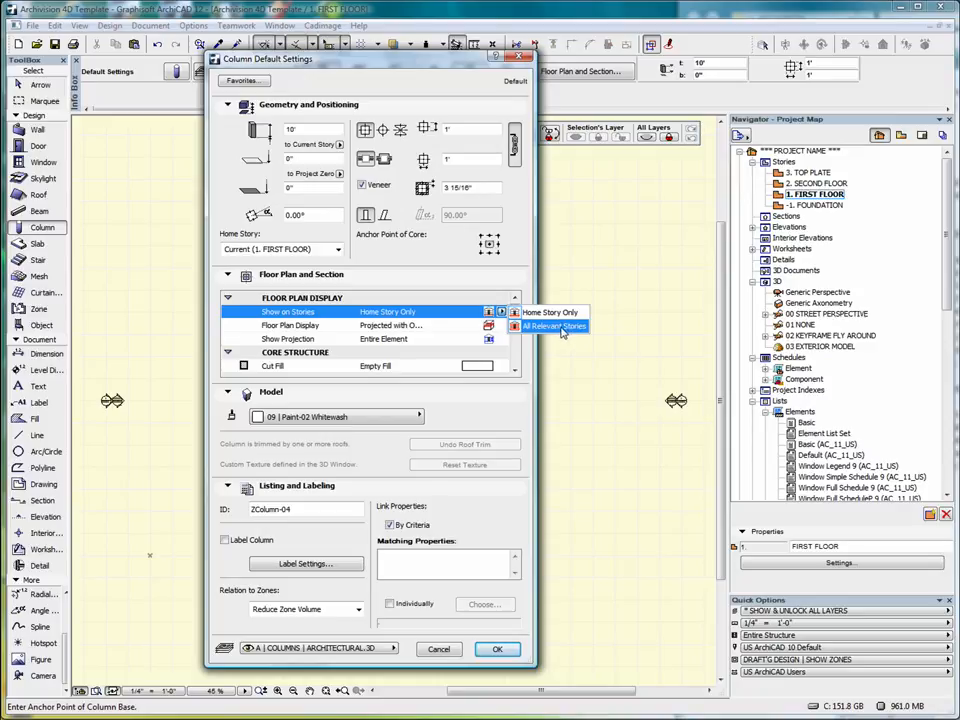
click(450, 315)
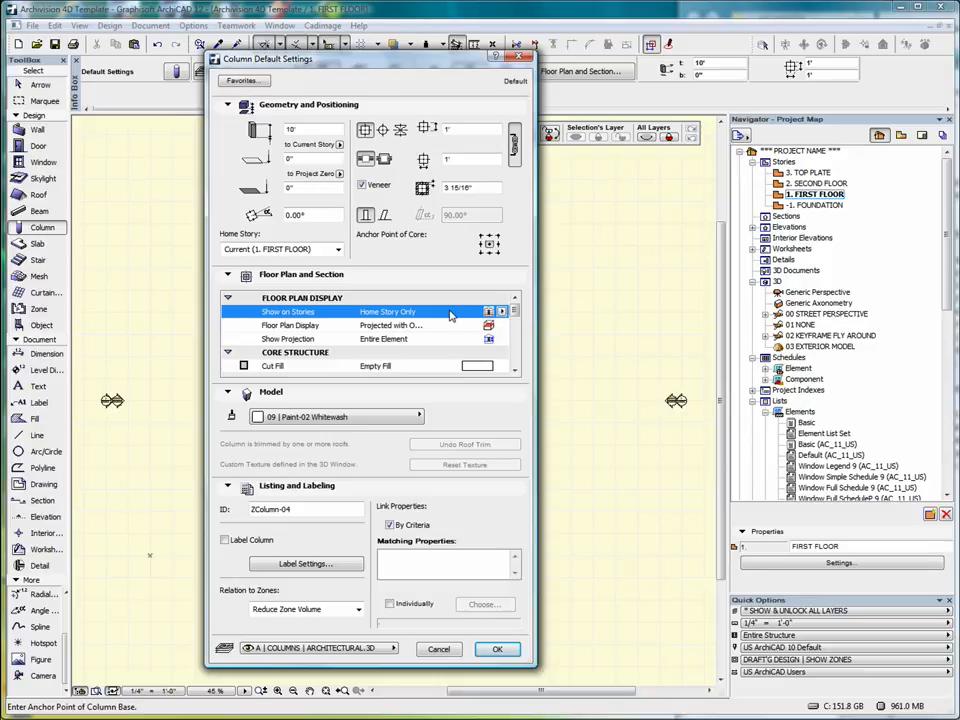
click(389, 327)
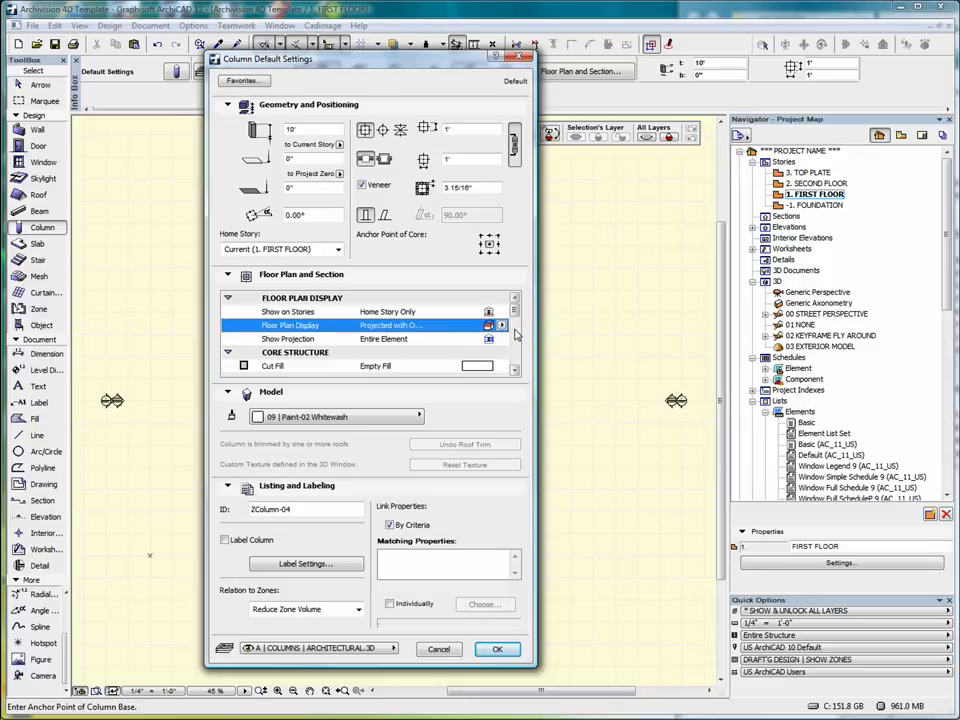
click(502, 328)
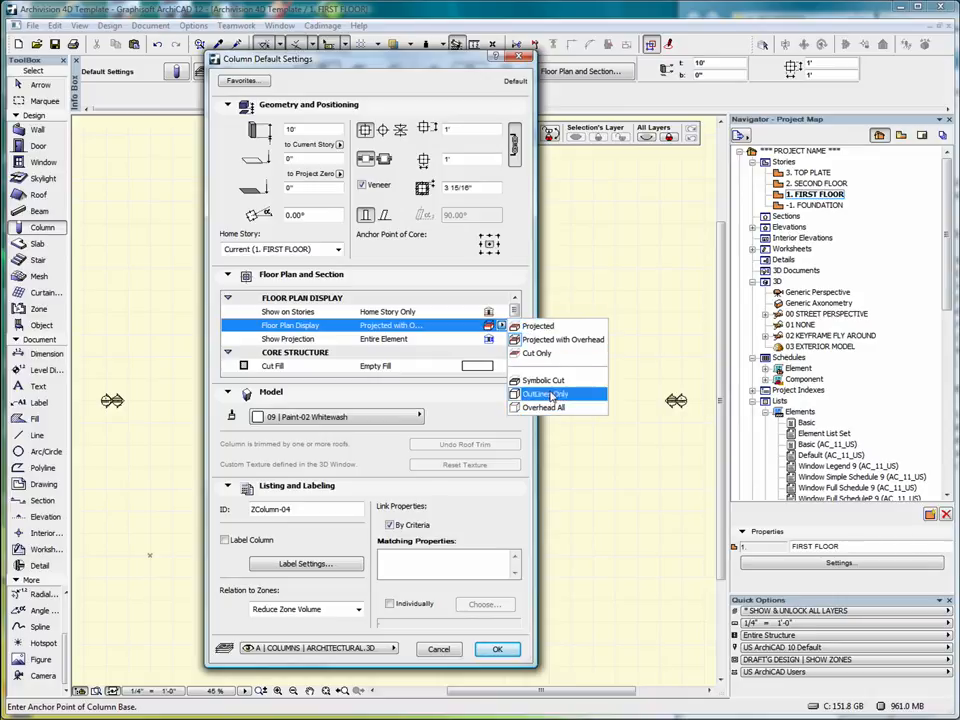
click(448, 331)
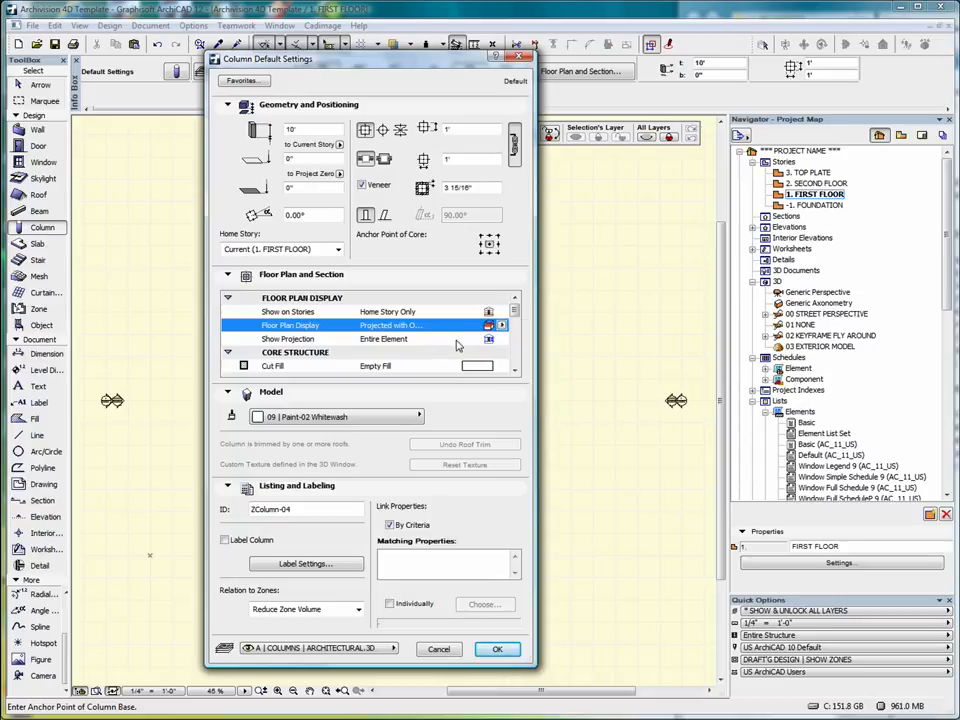
click(455, 339)
click(502, 339)
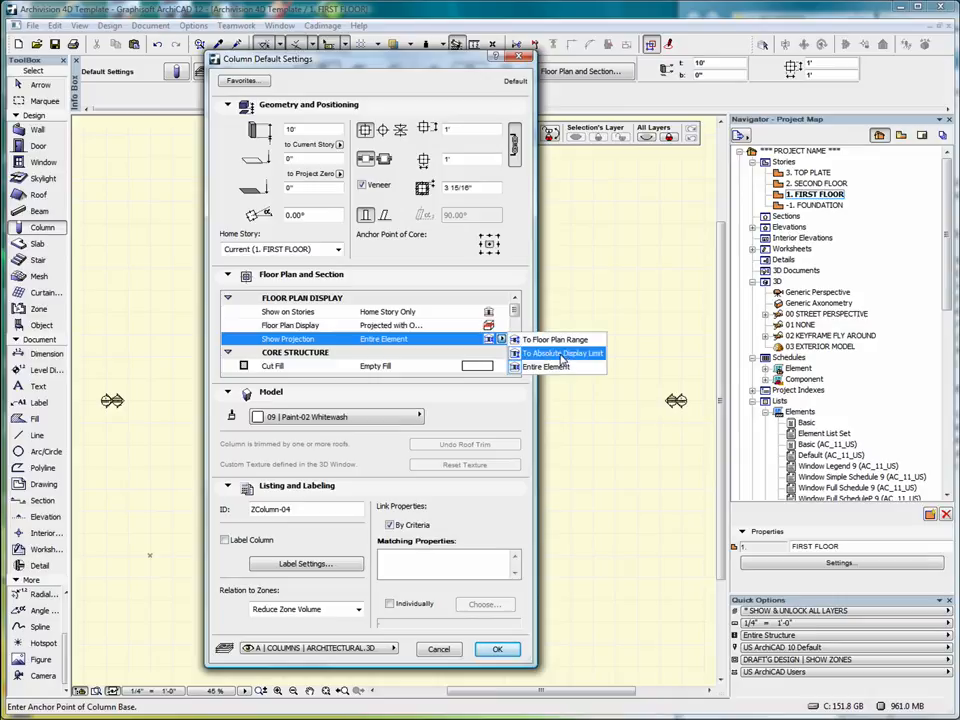
click(468, 342)
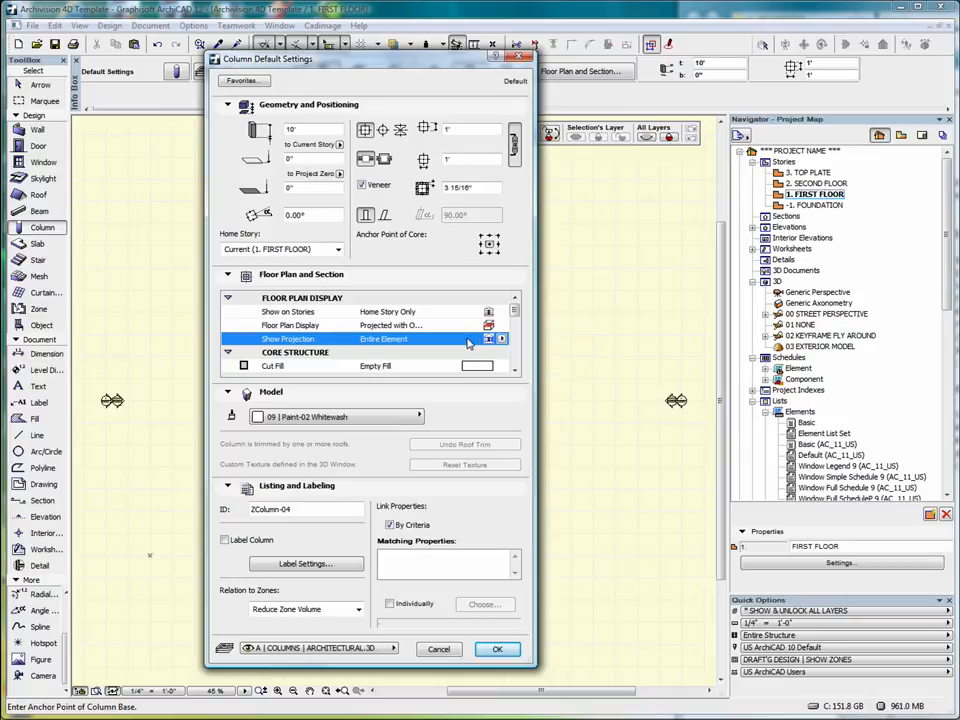
Step: Examine the column's cut fill choices and the pen palettes for the core fill background and core lines
drag(515, 312, 516, 320)
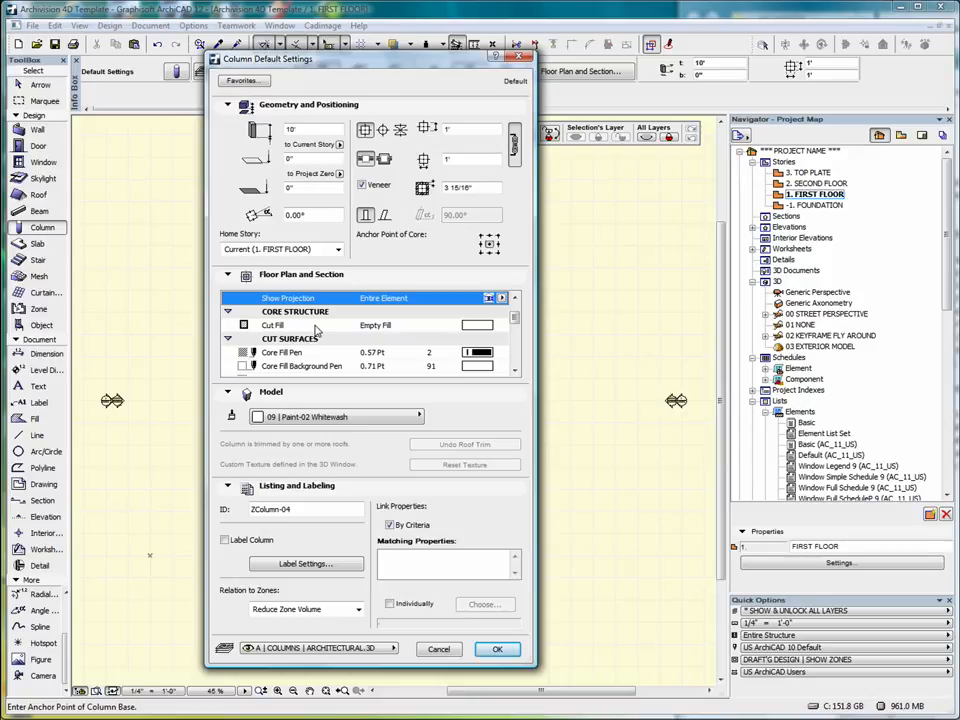
click(480, 328)
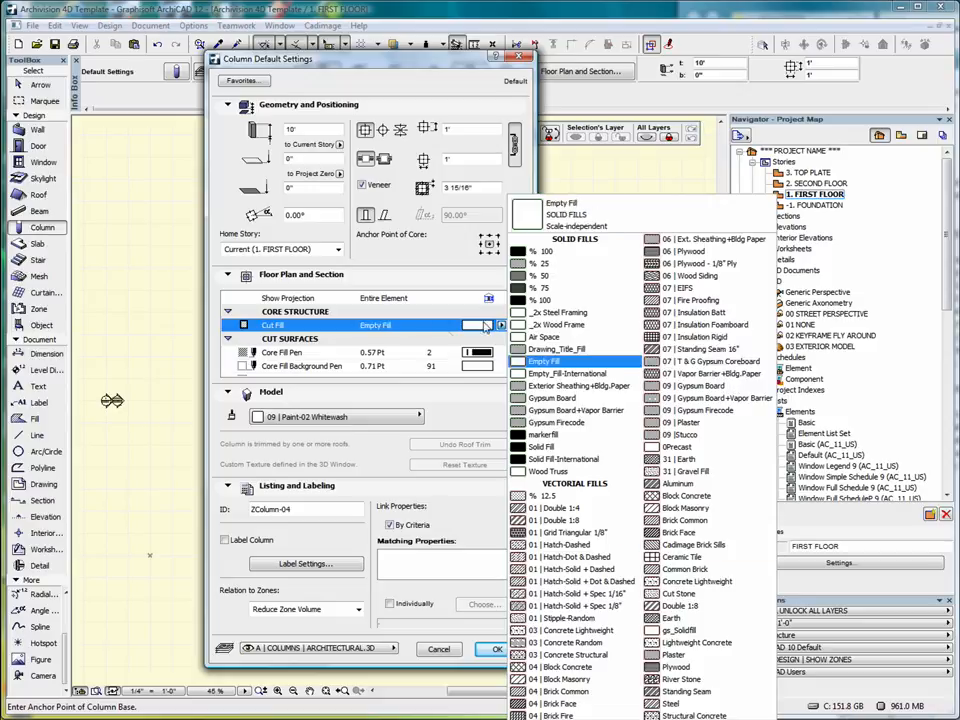
click(423, 346)
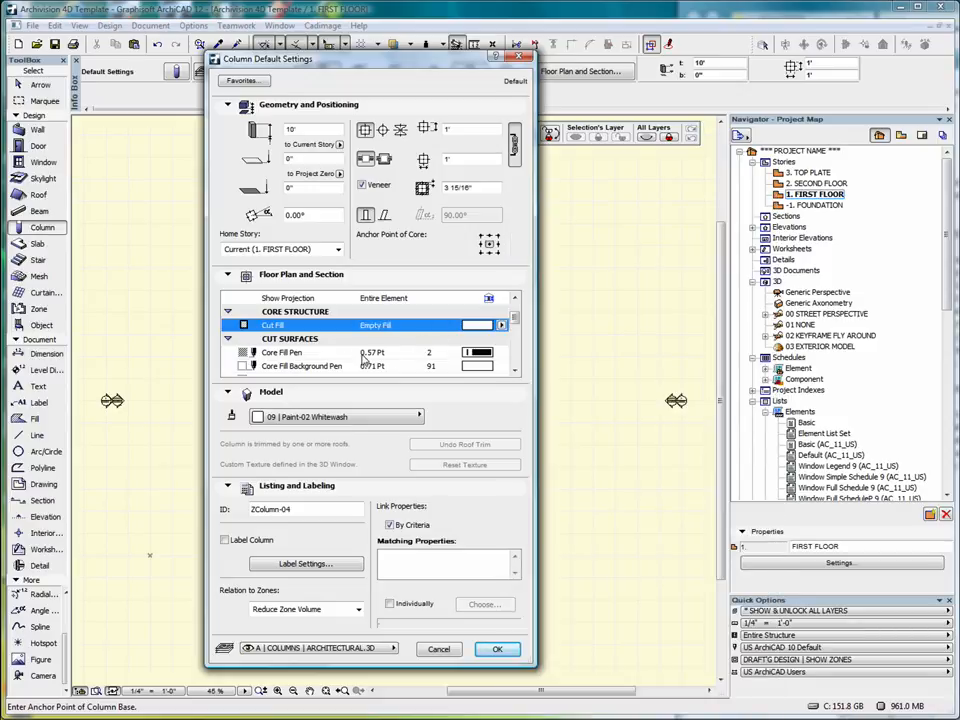
click(515, 370)
click(515, 370)
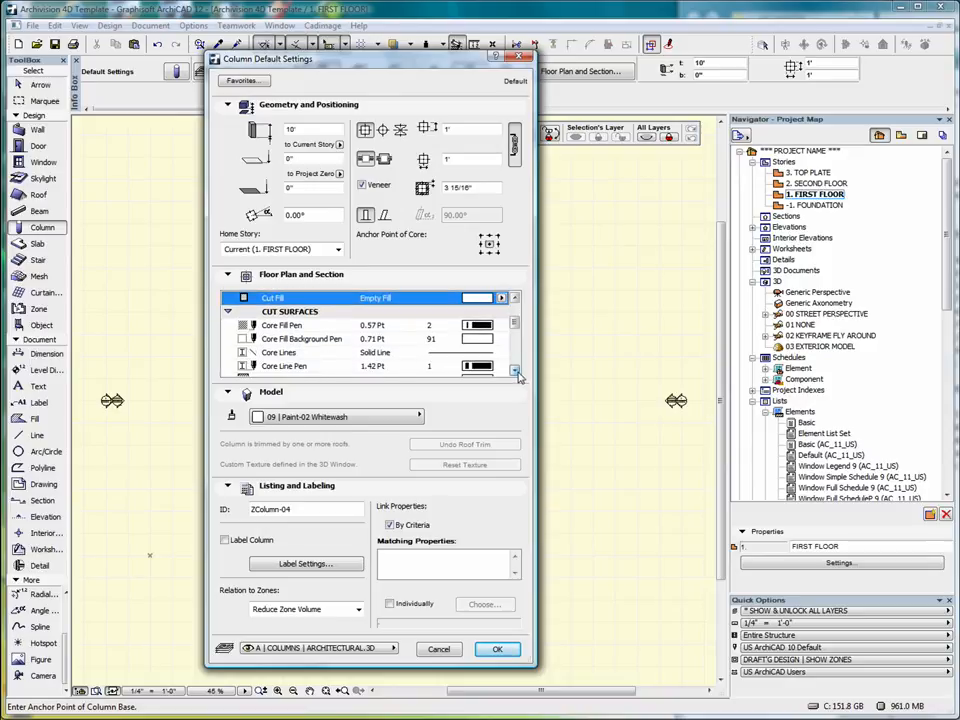
click(515, 370)
click(480, 326)
click(480, 332)
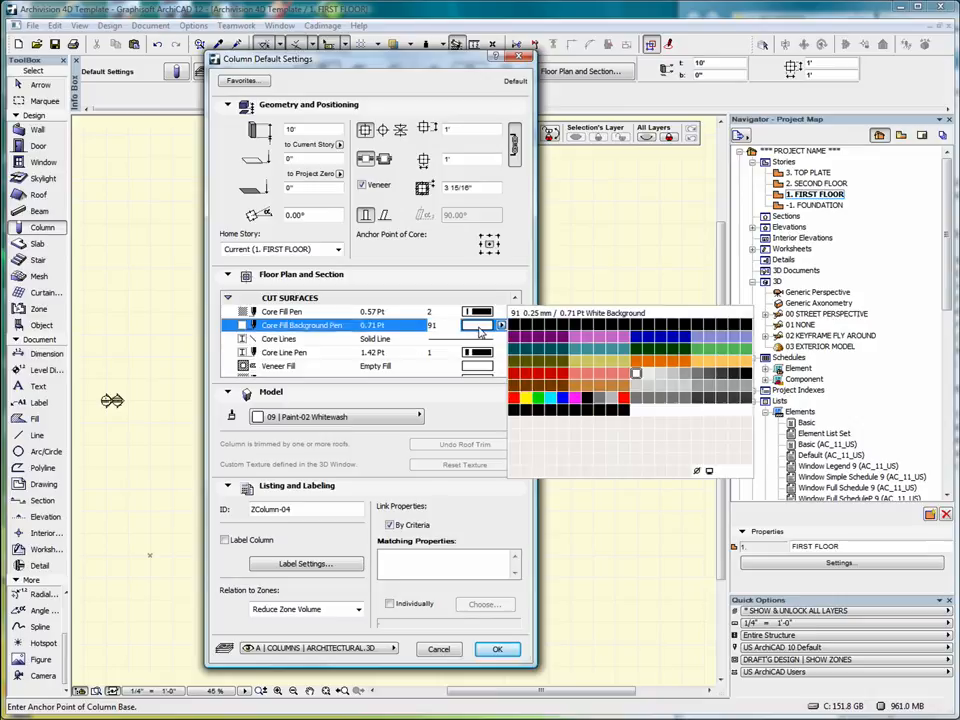
click(481, 332)
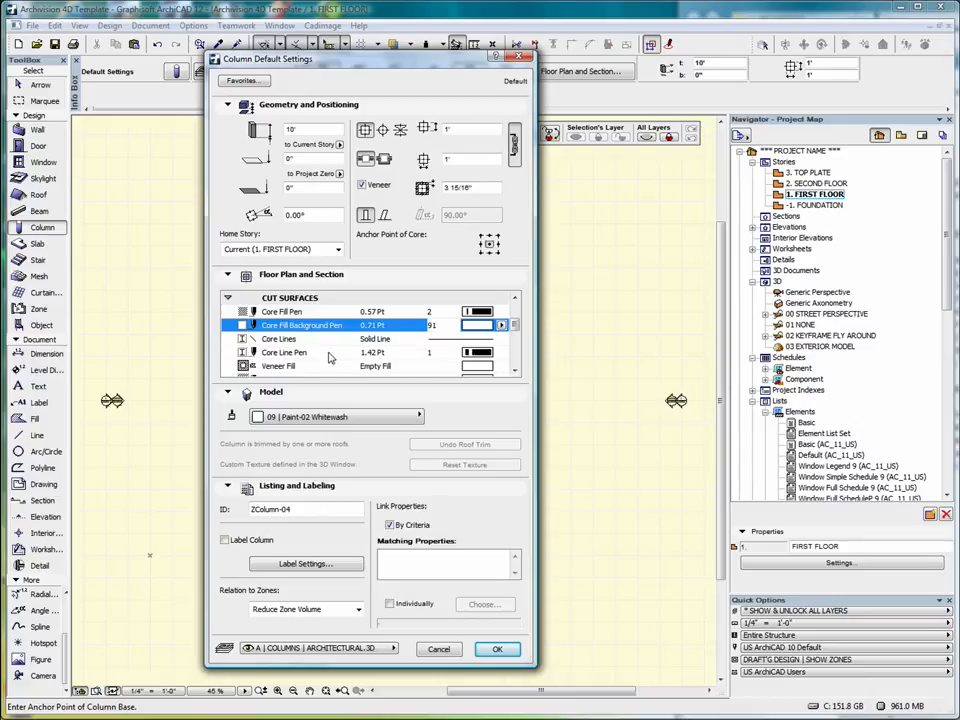
click(477, 353)
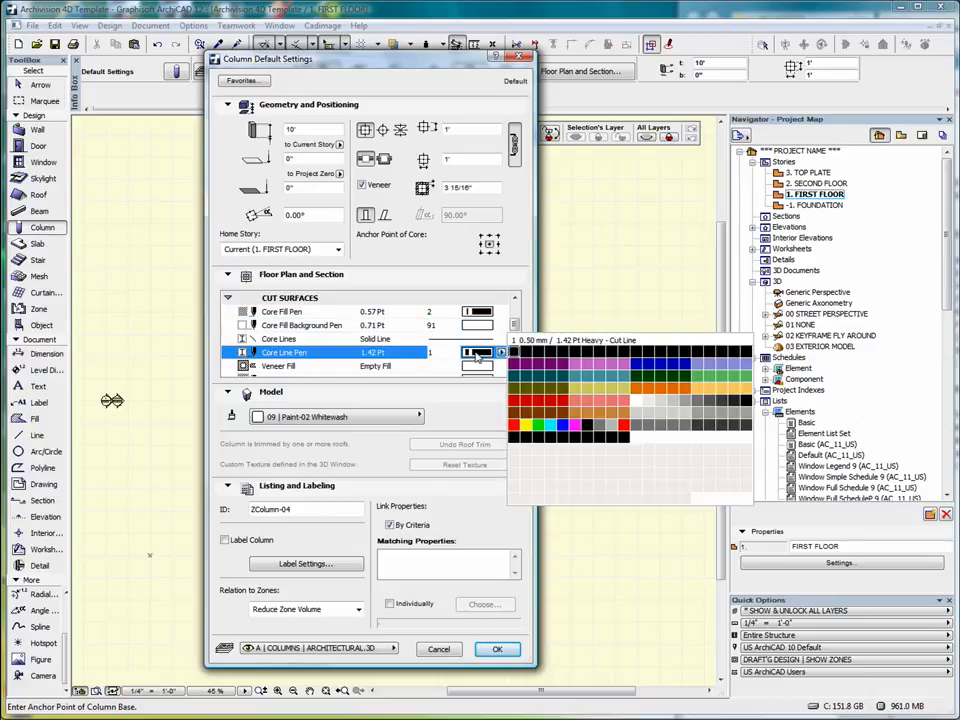
click(477, 356)
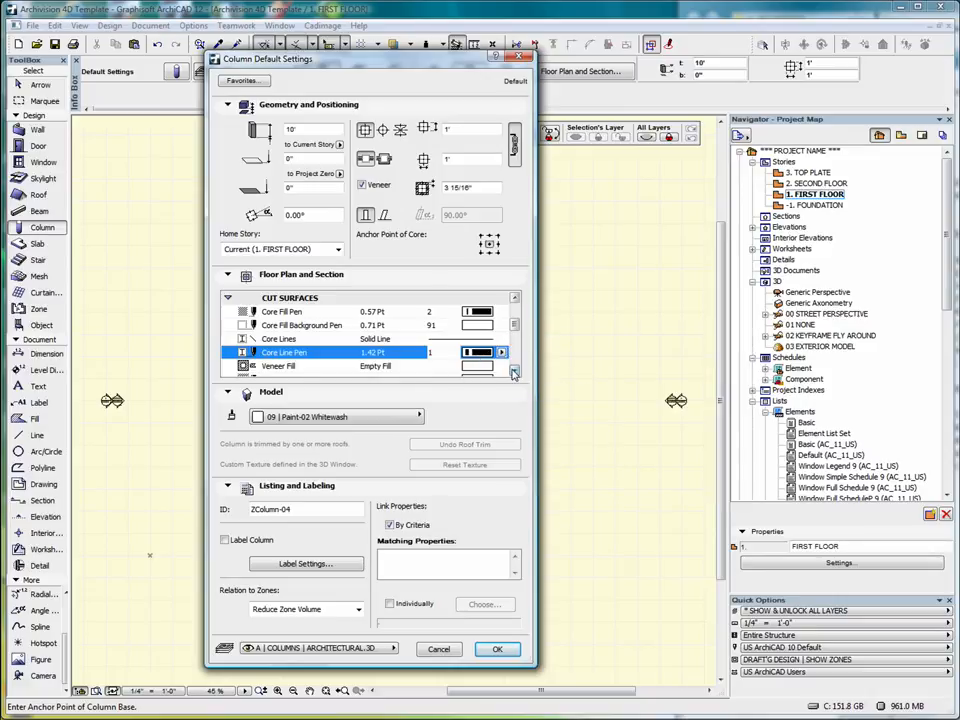
Step: Examine the column's veneer and outline settings, the floor plan symbol types, and the crosshair's distance from center
click(513, 372)
click(513, 372)
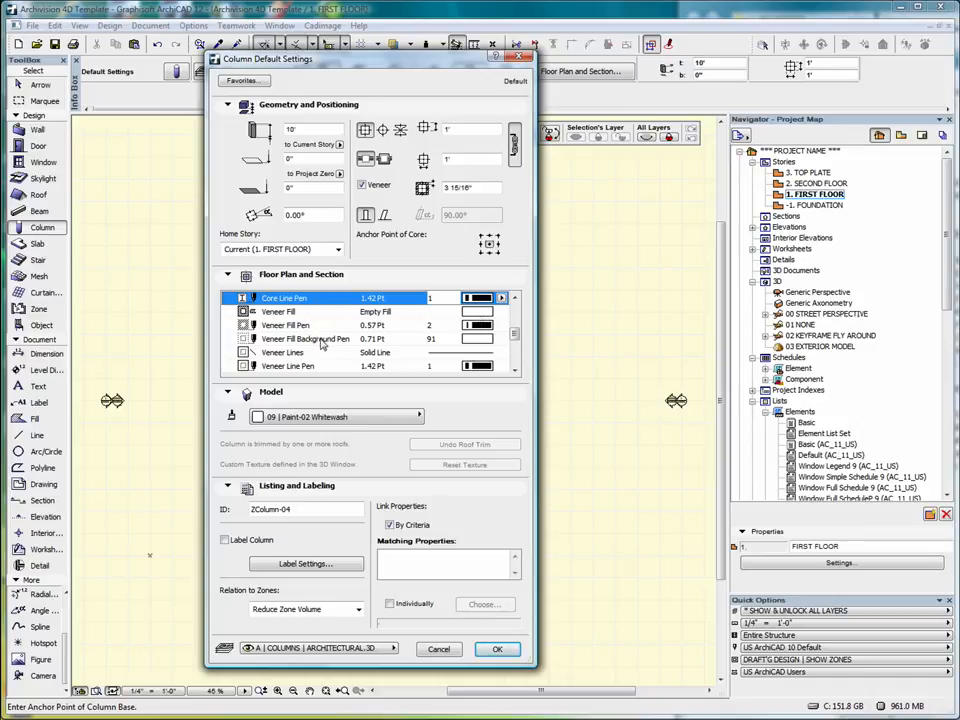
click(514, 371)
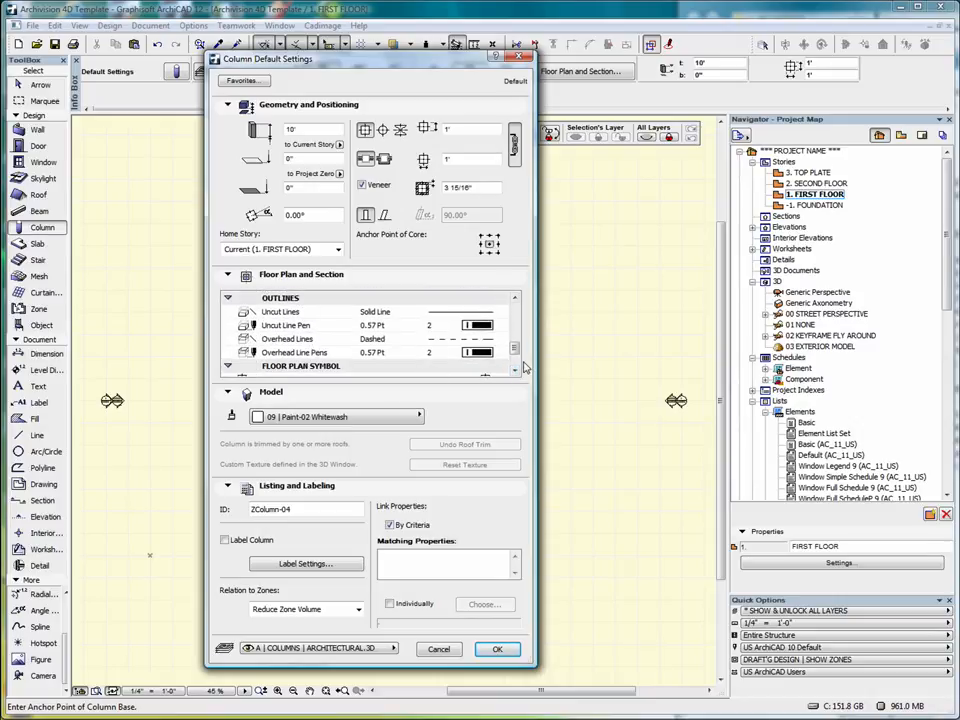
scroll(338, 353, down, 4)
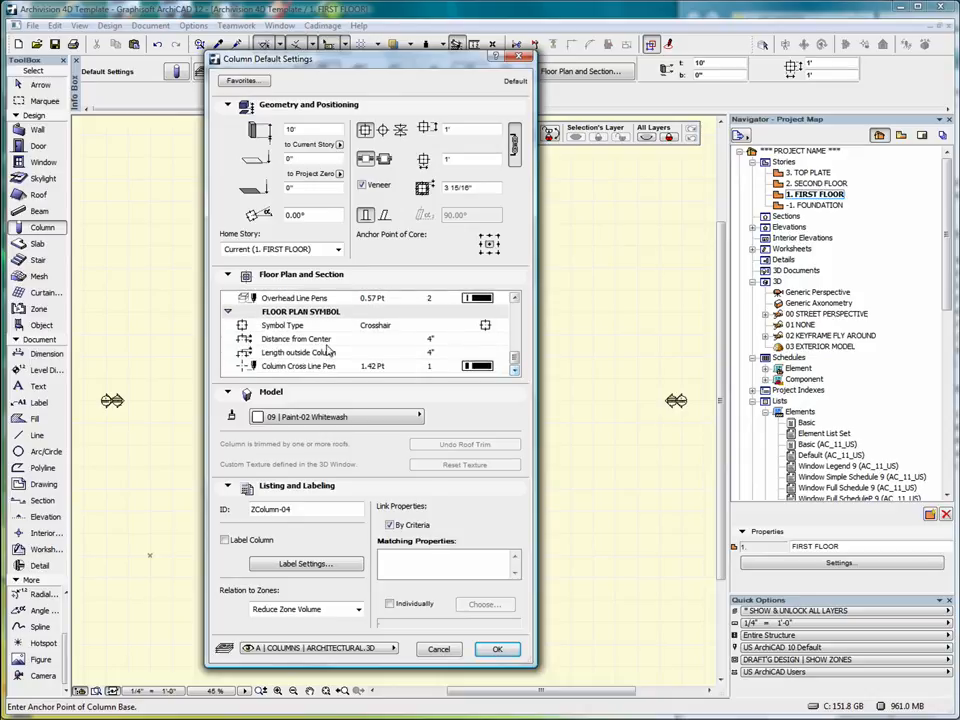
click(322, 325)
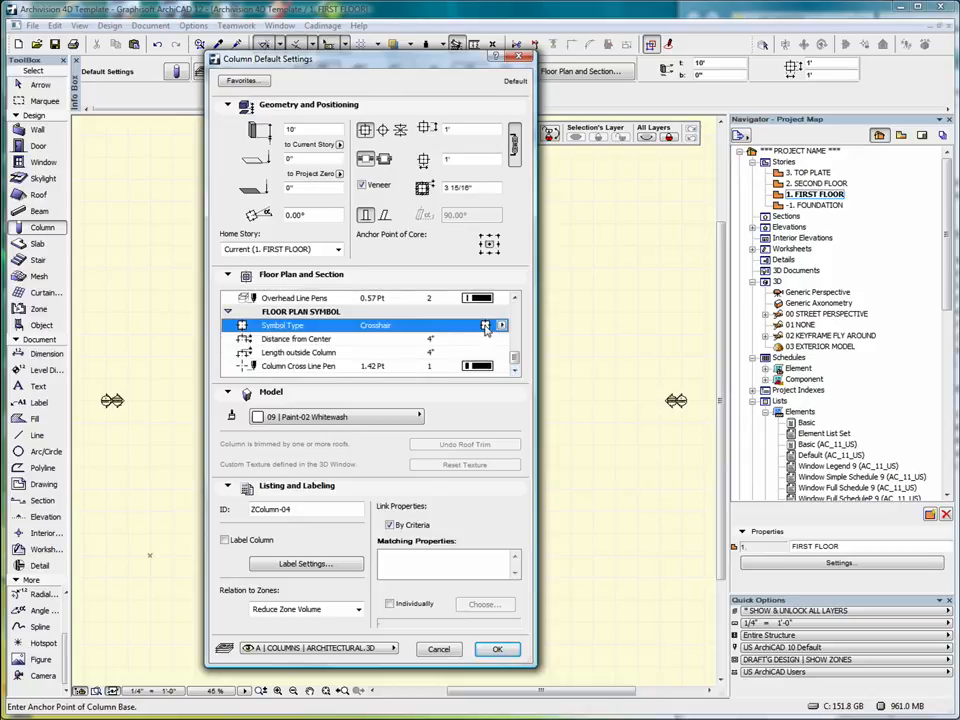
click(502, 325)
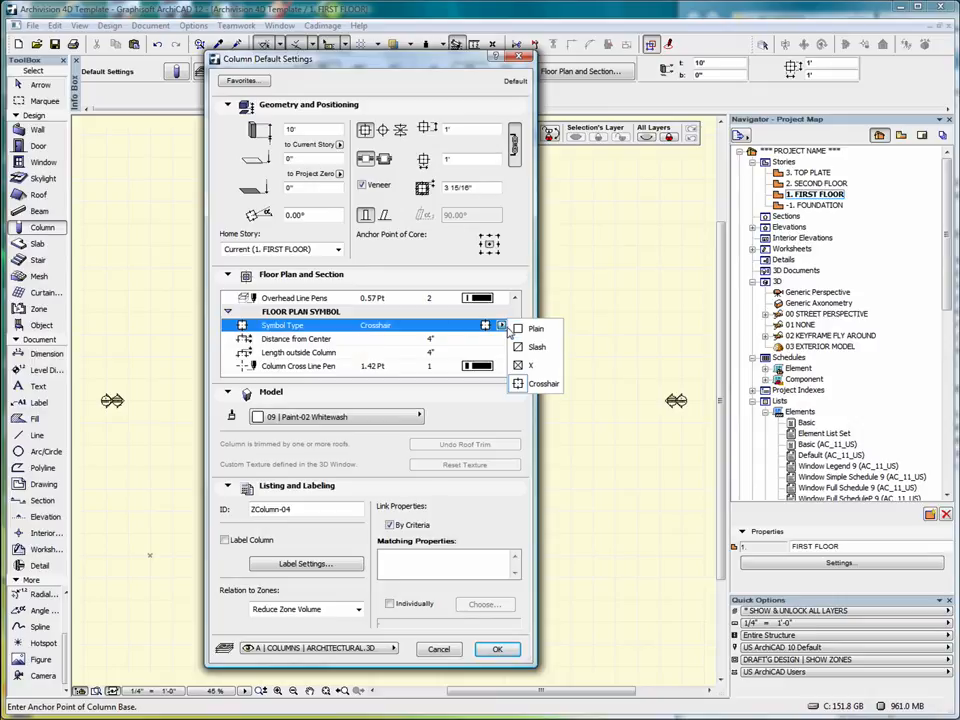
click(453, 323)
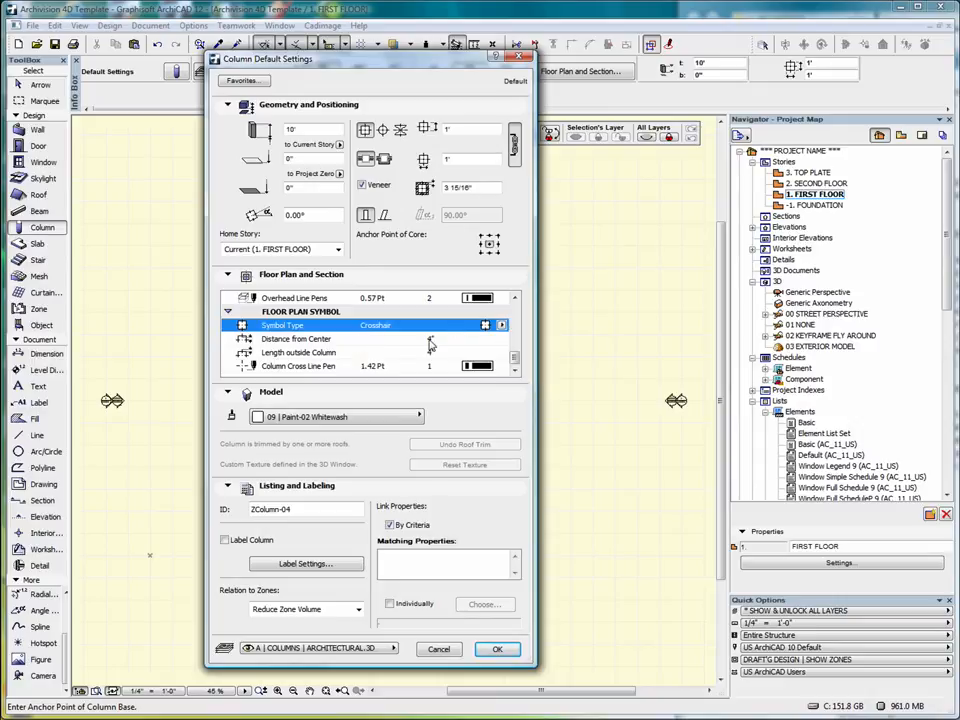
click(431, 340)
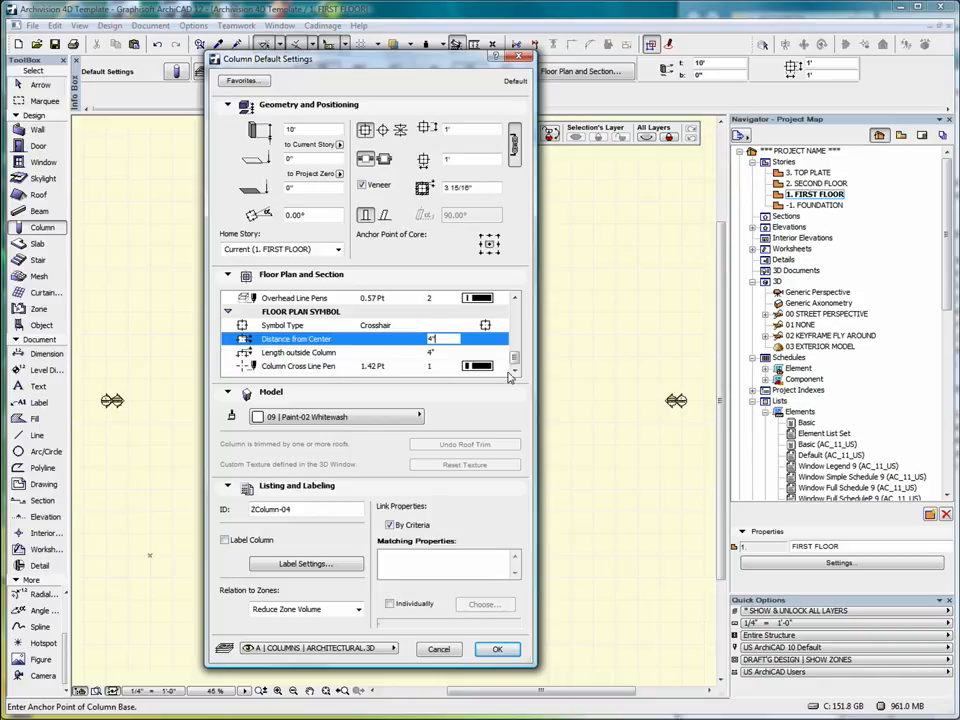
Step: Examine the column's material choices, collapse the Listing and Labeling section, and review the available layers
click(372, 423)
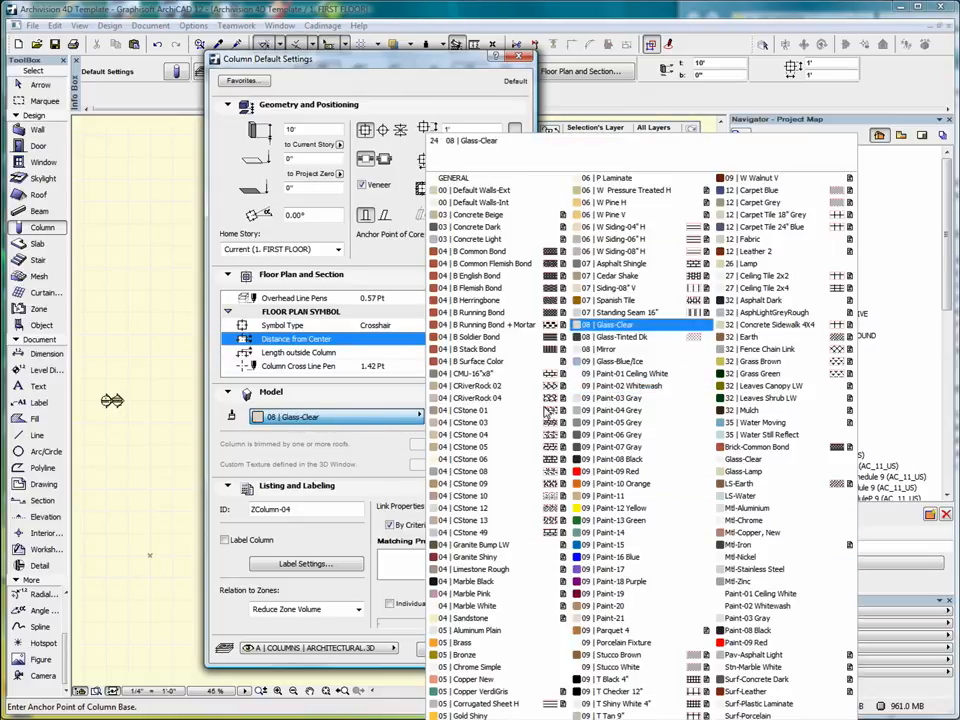
click(366, 427)
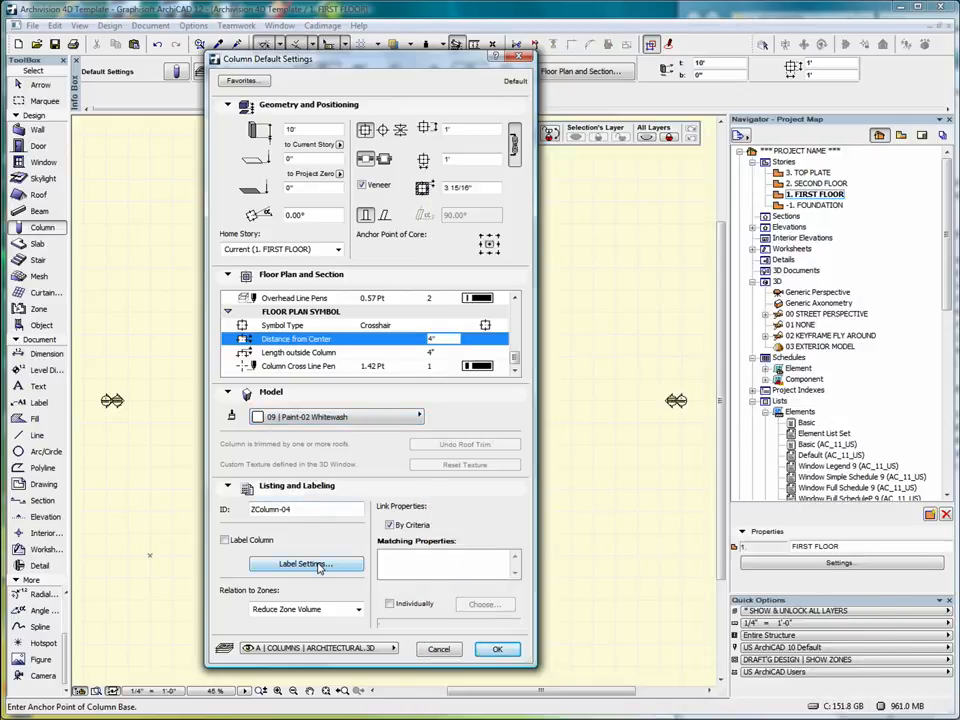
click(228, 486)
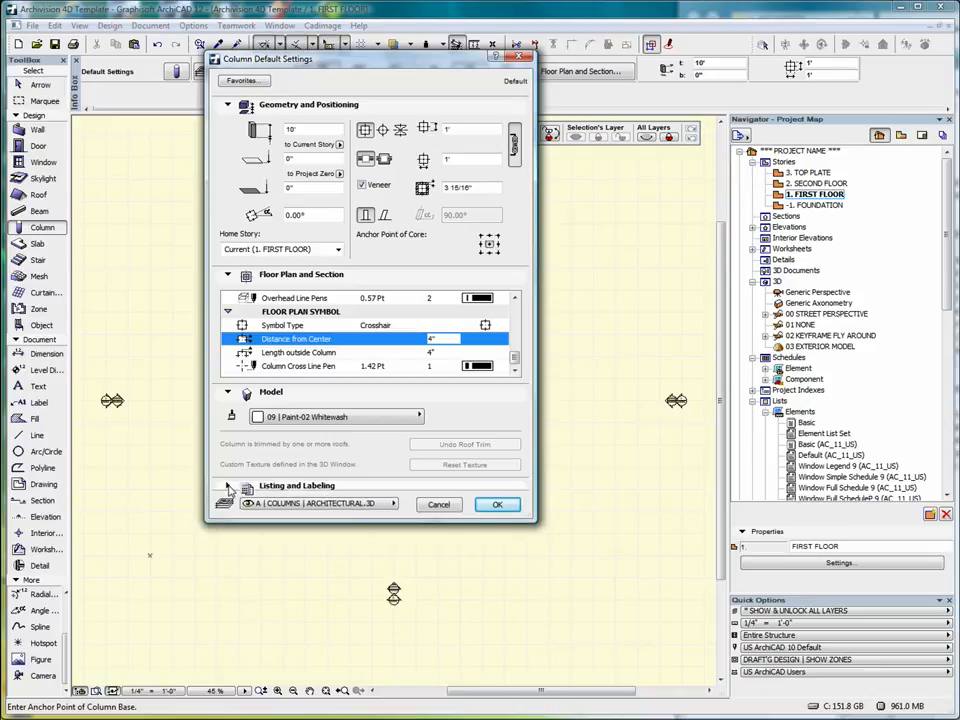
click(318, 505)
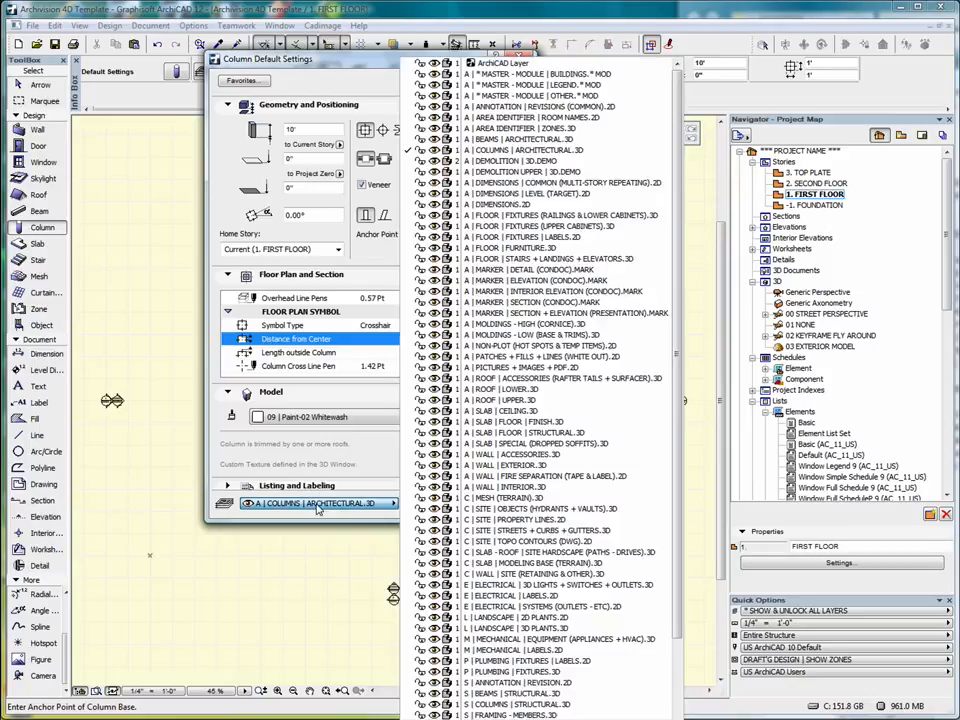
click(318, 505)
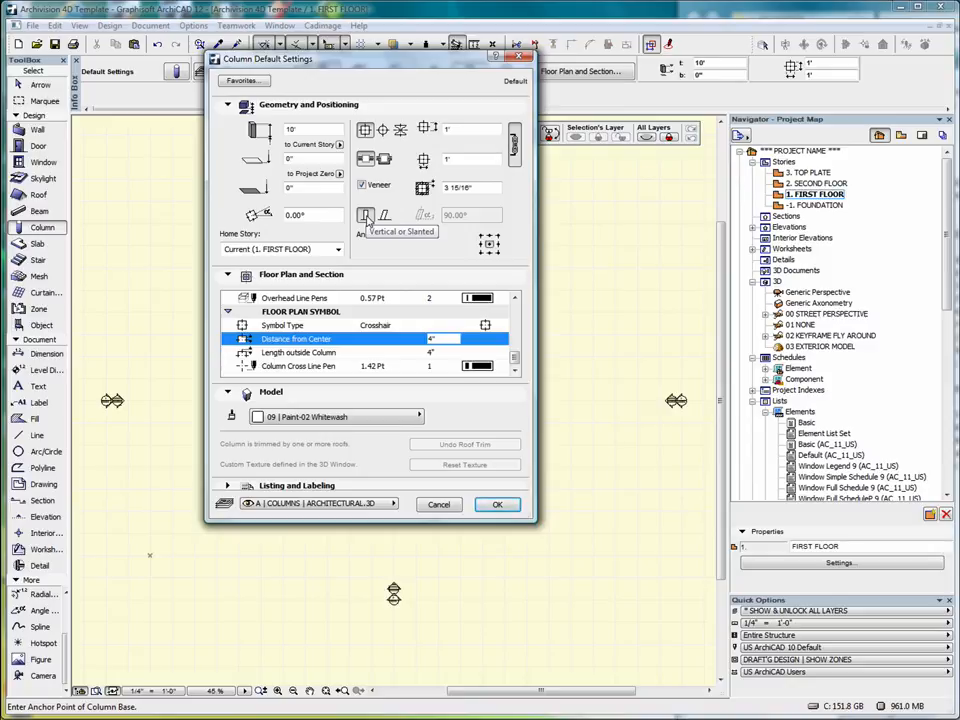
Step: Accept the column default settings and place three vertical columns in a triangle inside the upper-left part of the building outline
click(497, 505)
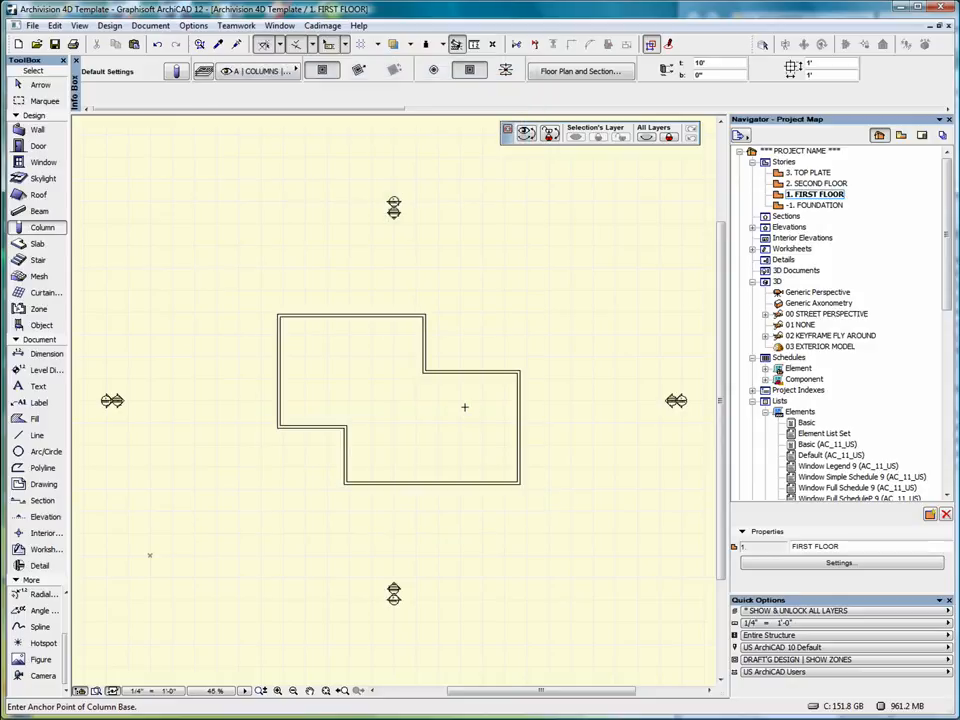
click(333, 362)
click(386, 361)
click(362, 392)
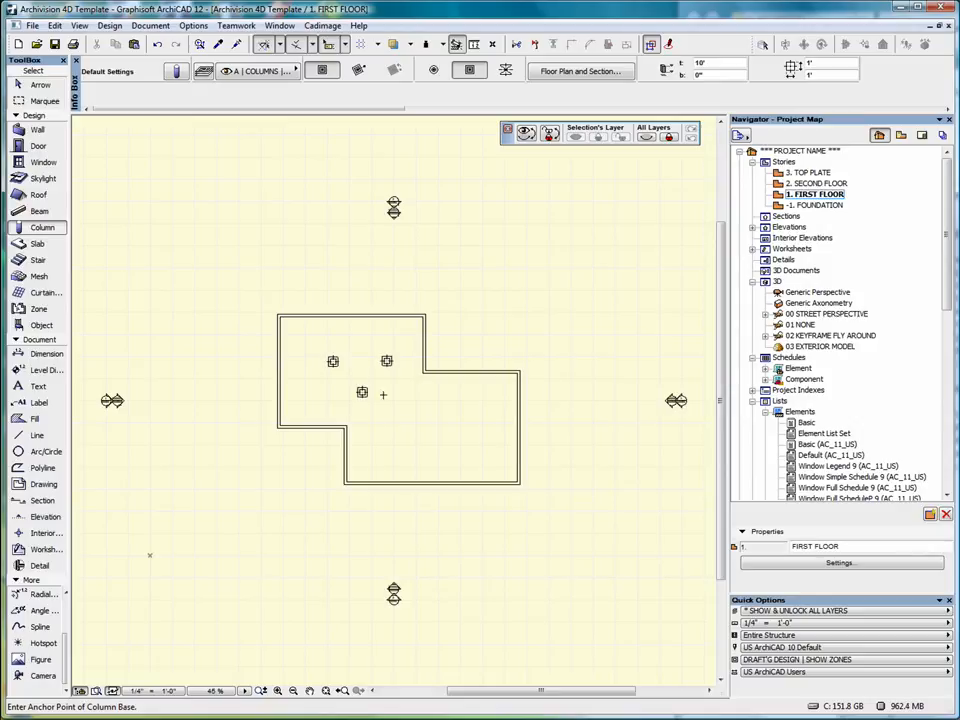
Step: Set the default column to slanted at 75° and place two side by side in the lower-right part of the building
double_click(40, 229)
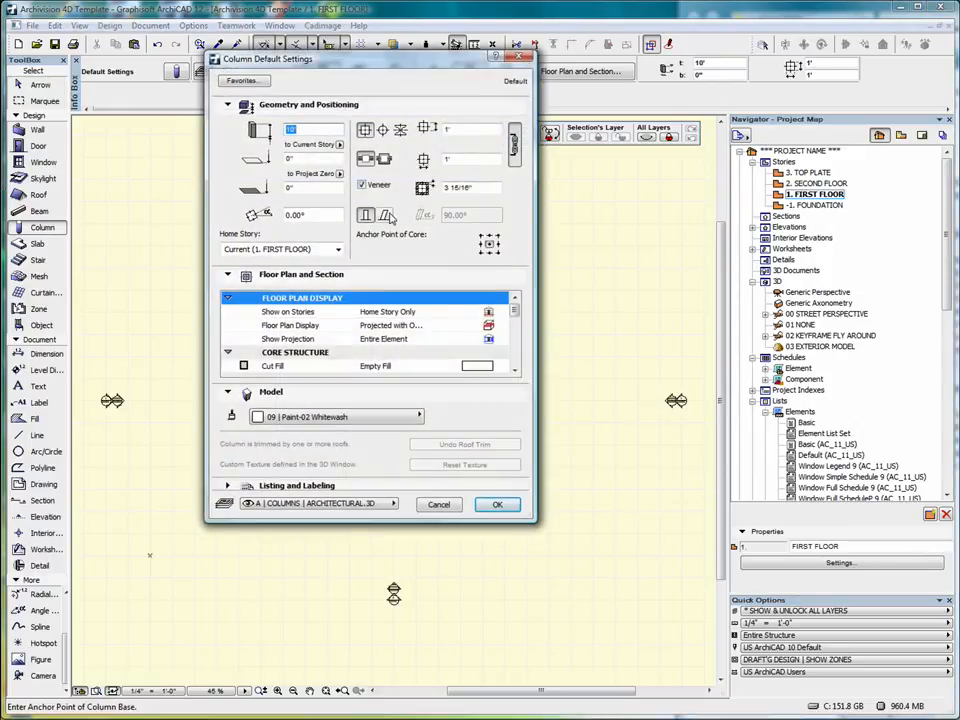
click(384, 215)
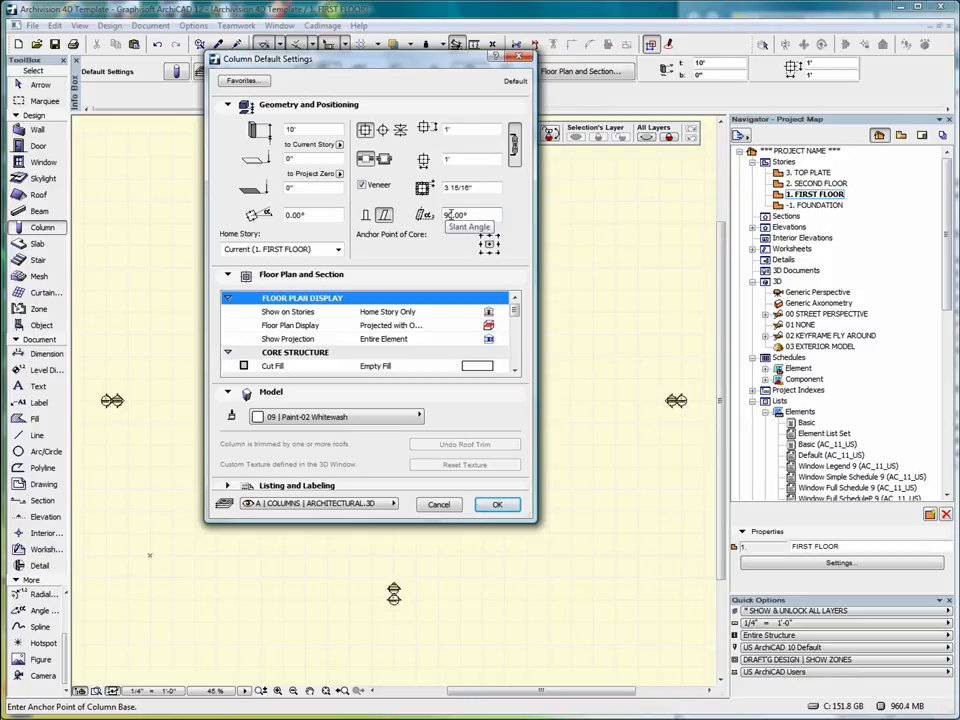
double_click(450, 214)
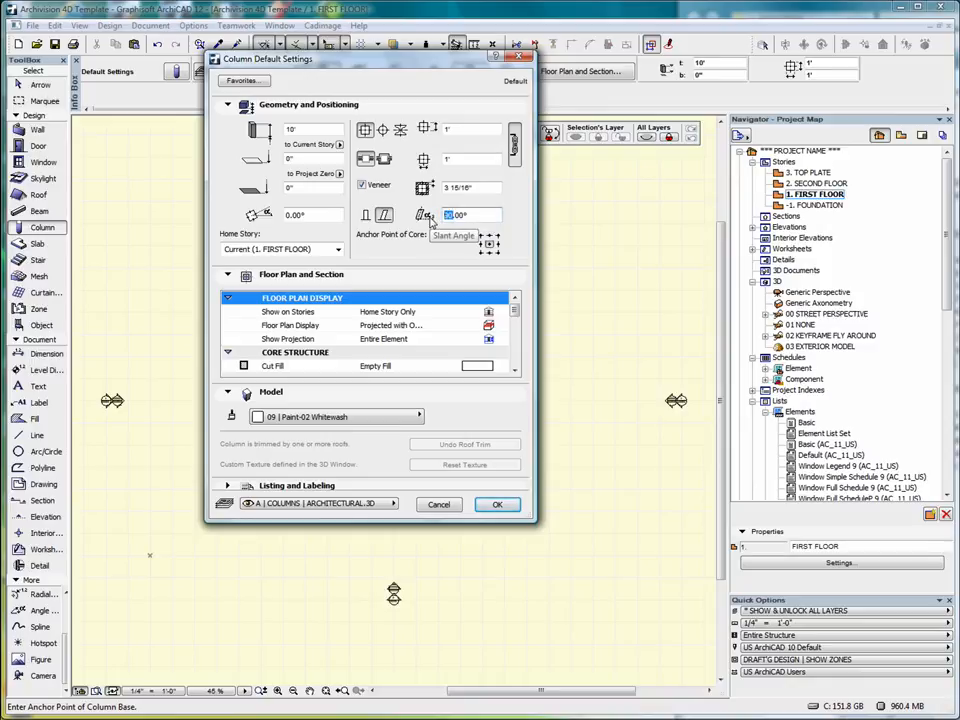
text(75)
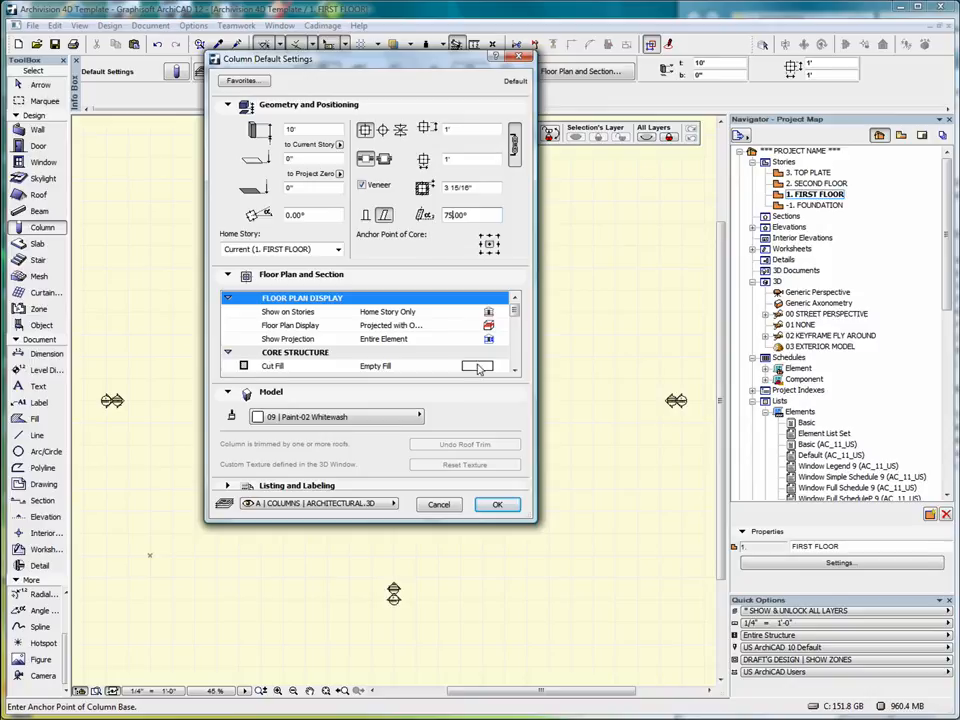
click(498, 505)
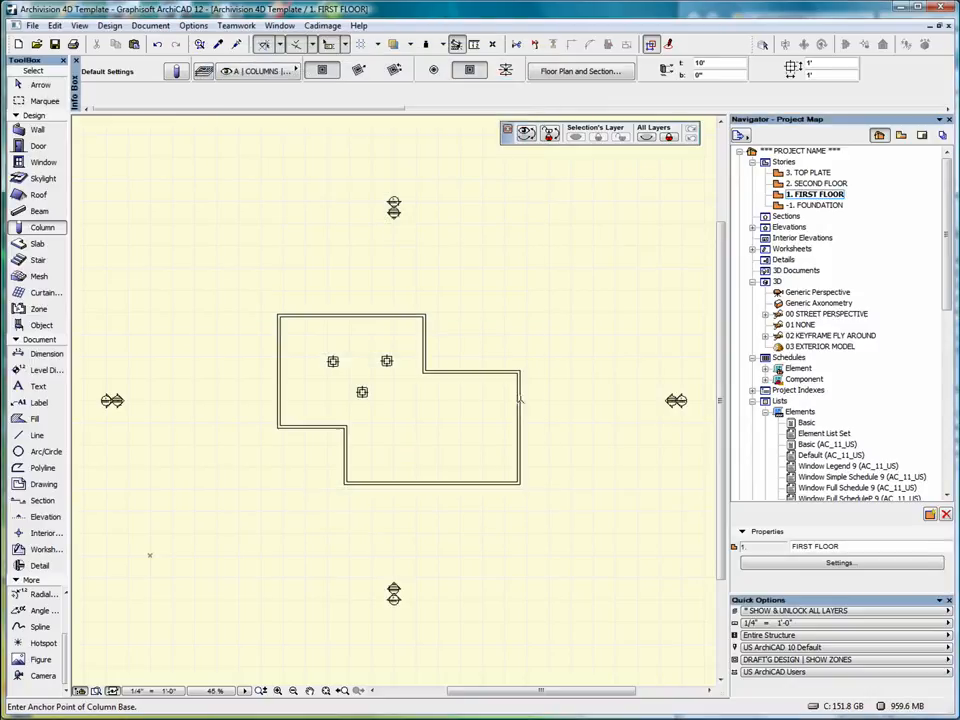
click(402, 426)
click(447, 431)
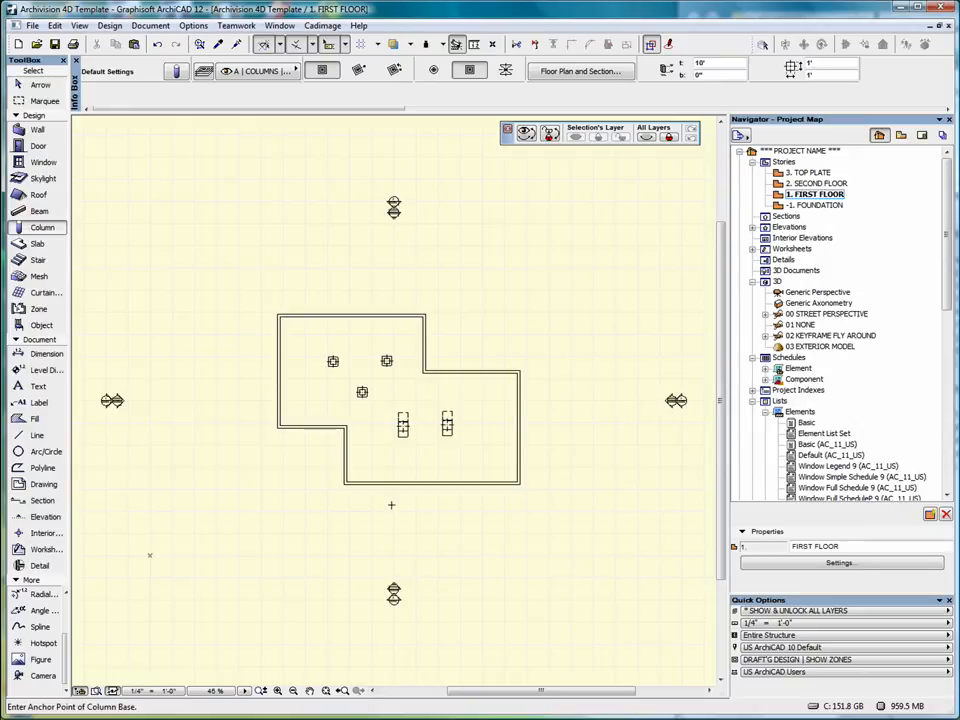
Step: Set the Floor Plan Display of the left slanted column to Cut Only and deselect it
scroll(416, 456, up, 4)
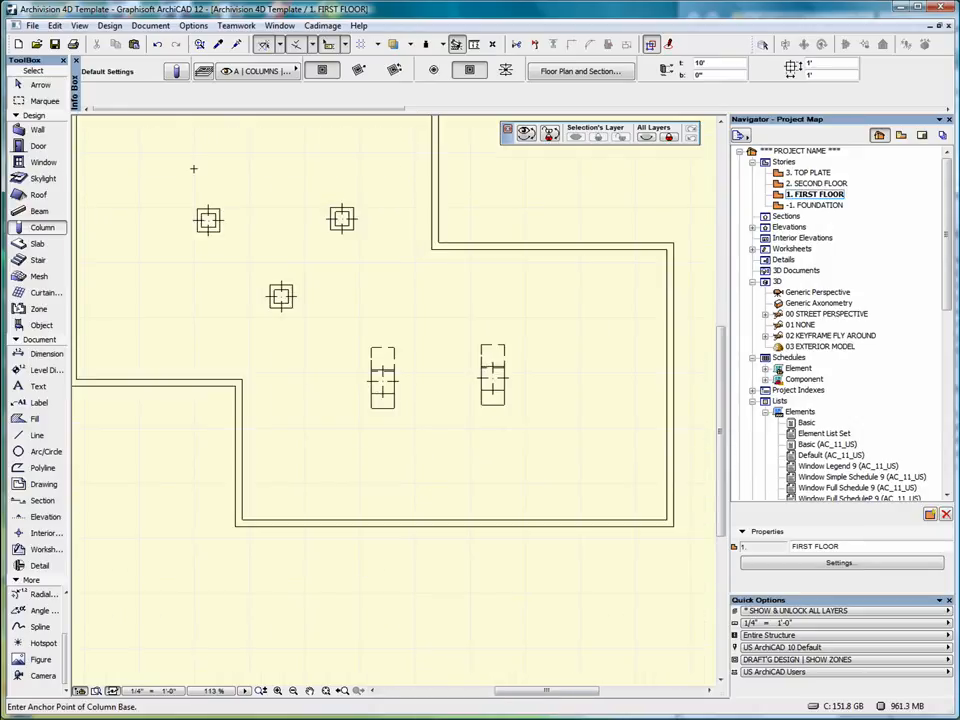
click(38, 84)
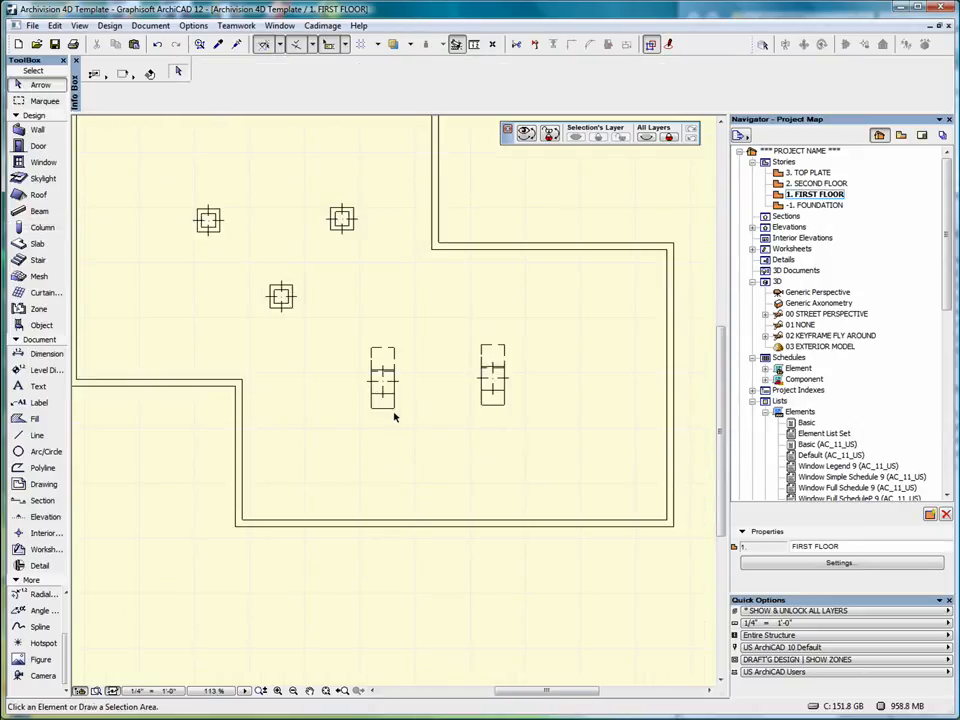
click(383, 390)
right_click(438, 318)
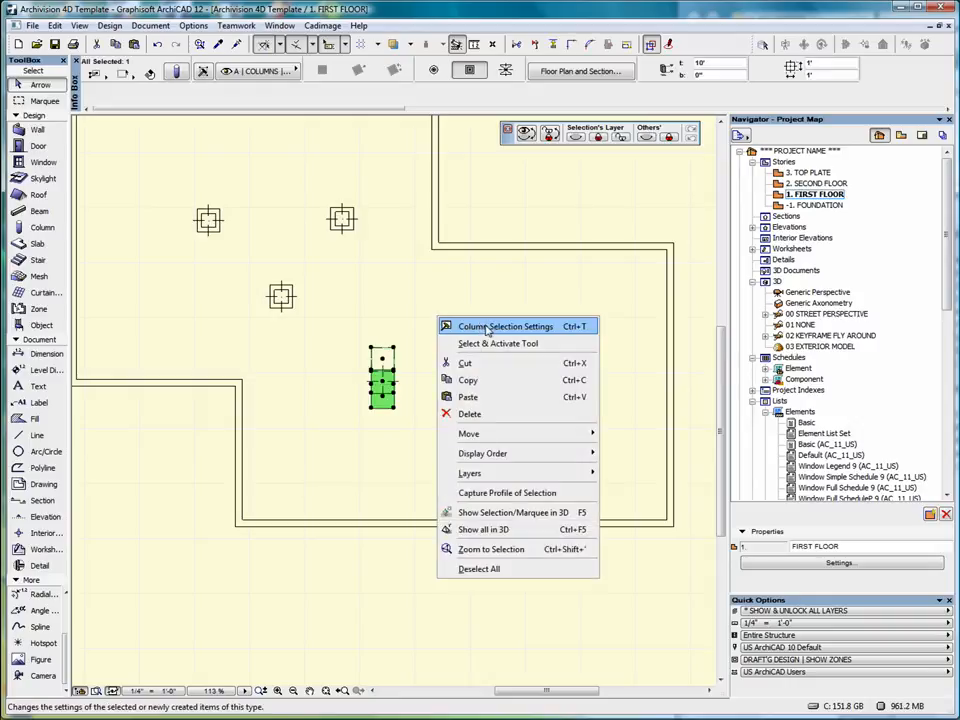
click(487, 328)
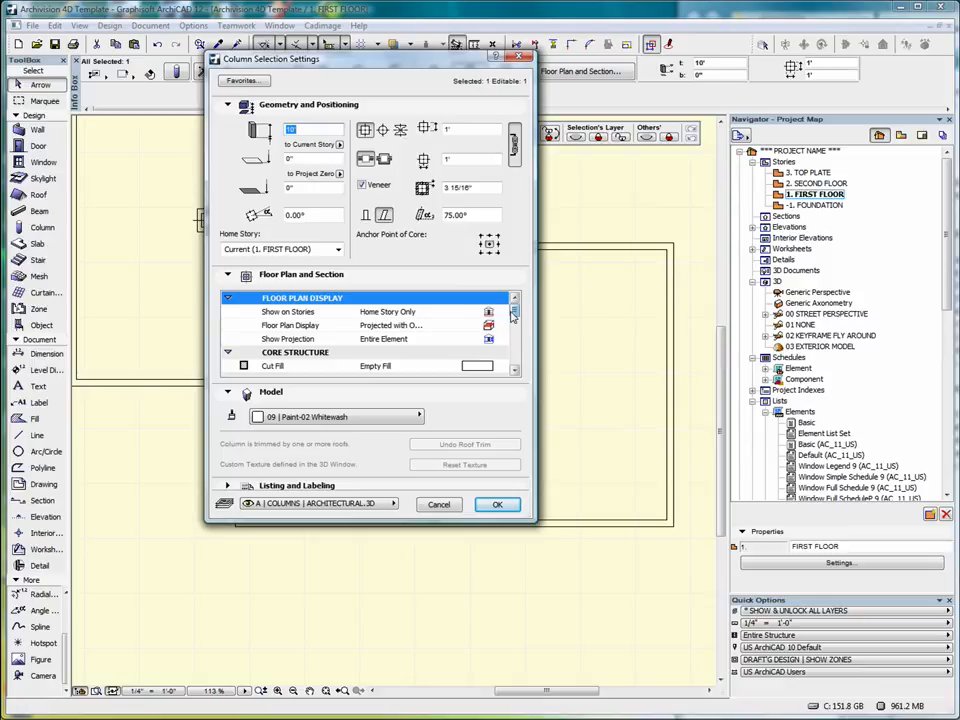
click(489, 326)
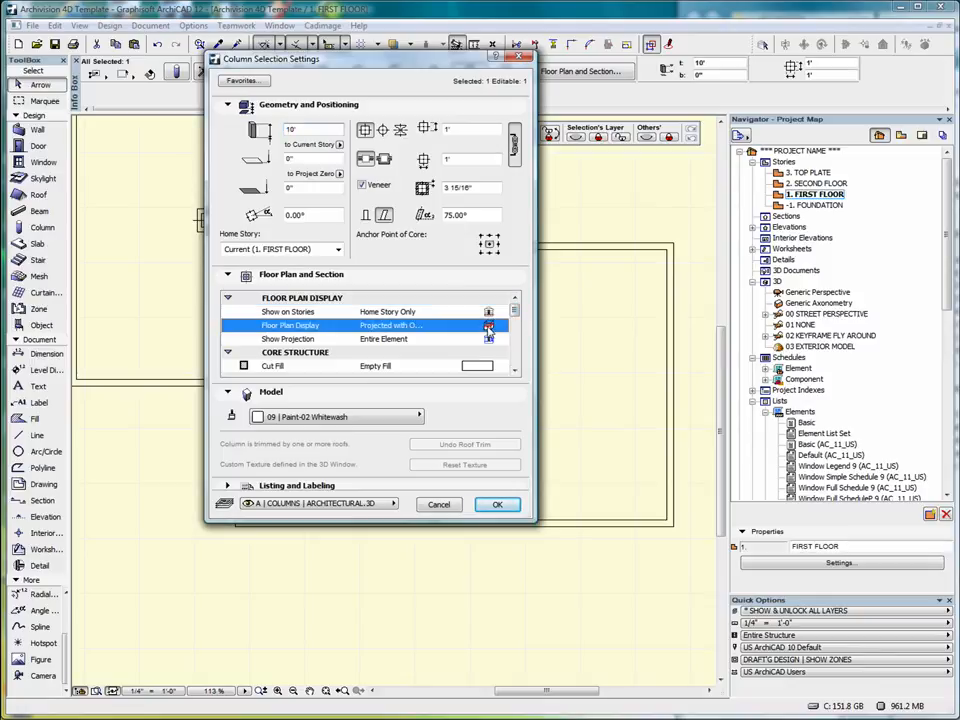
click(501, 326)
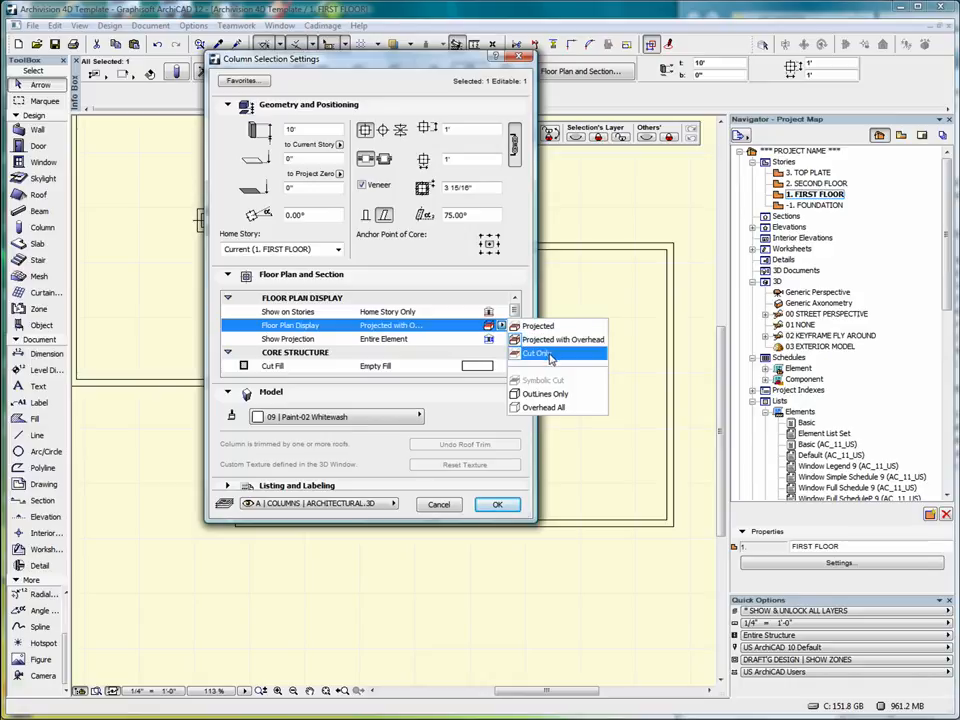
click(548, 356)
click(497, 505)
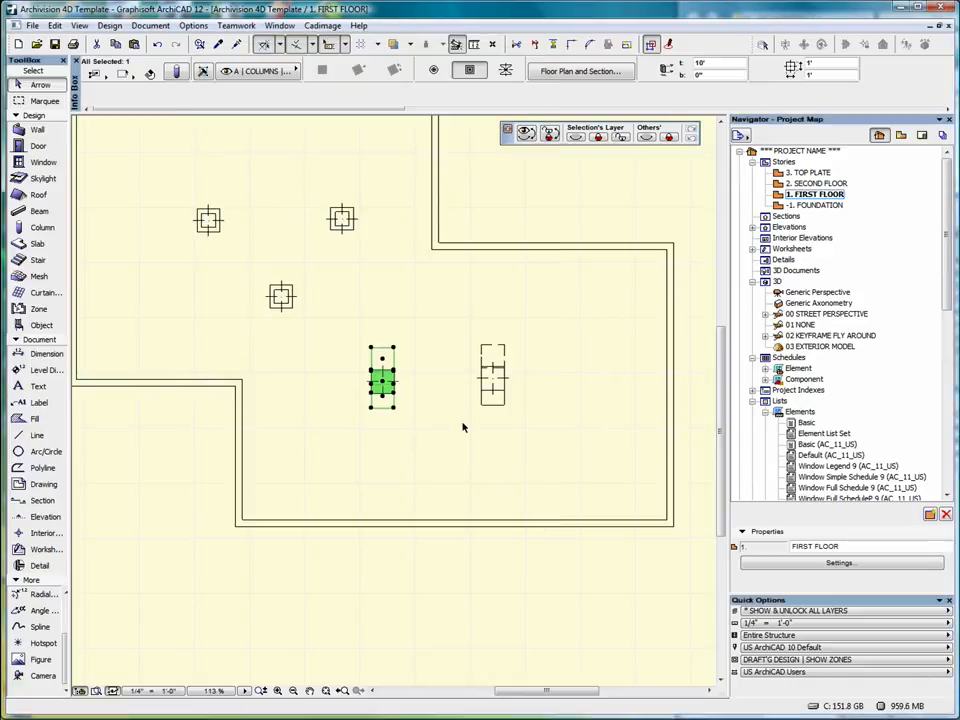
click(418, 388)
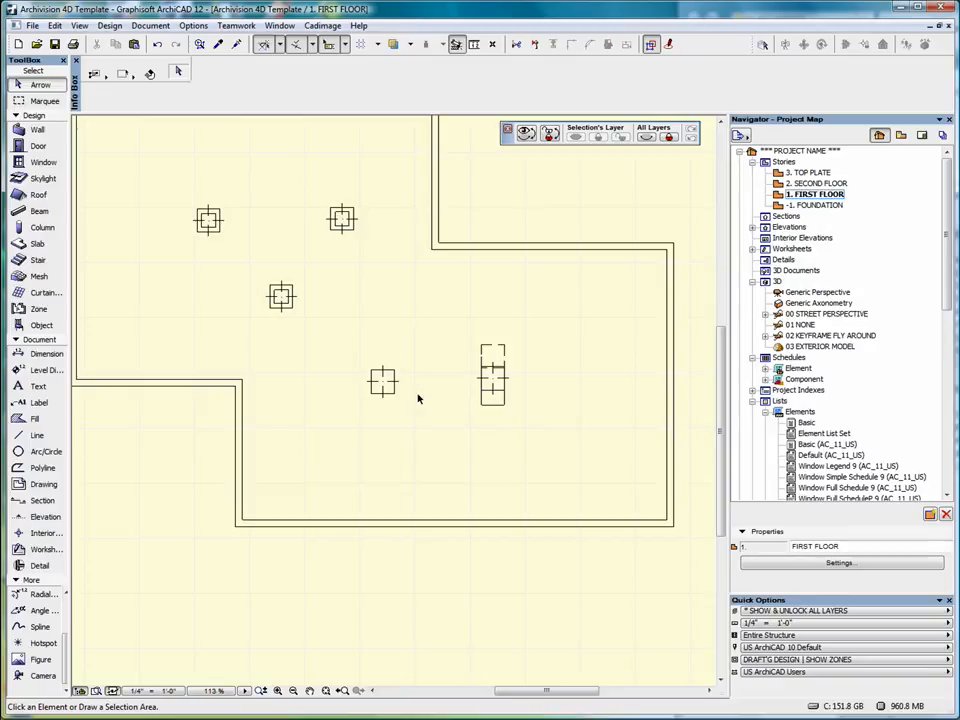
Step: Set the Floor Plan Display of the right slanted column to Overhead All and deselect it
click(489, 352)
right_click(541, 321)
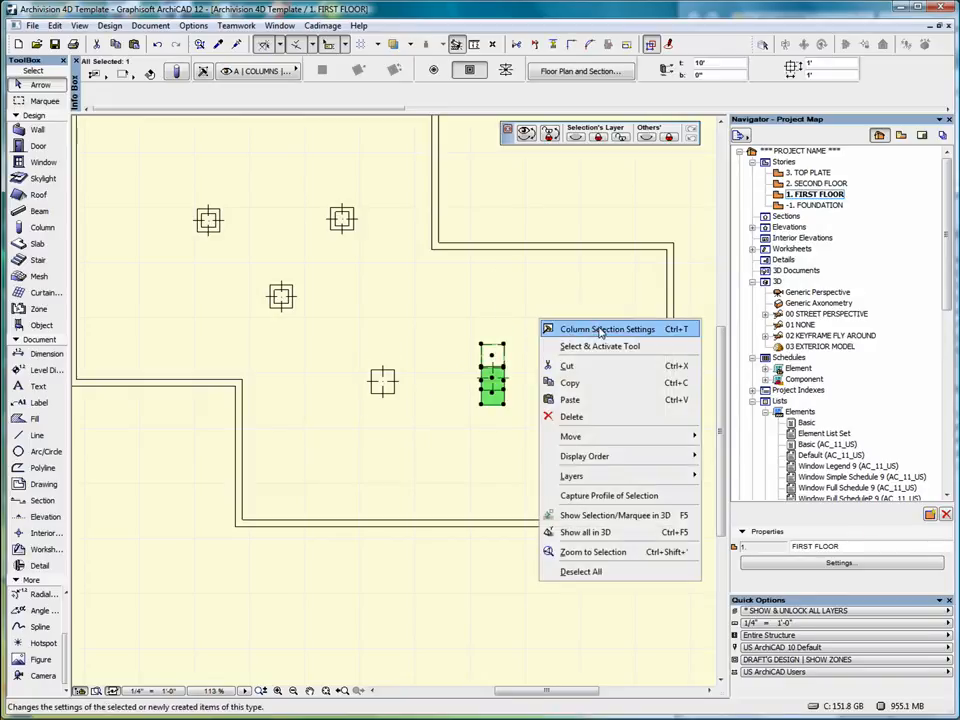
click(601, 330)
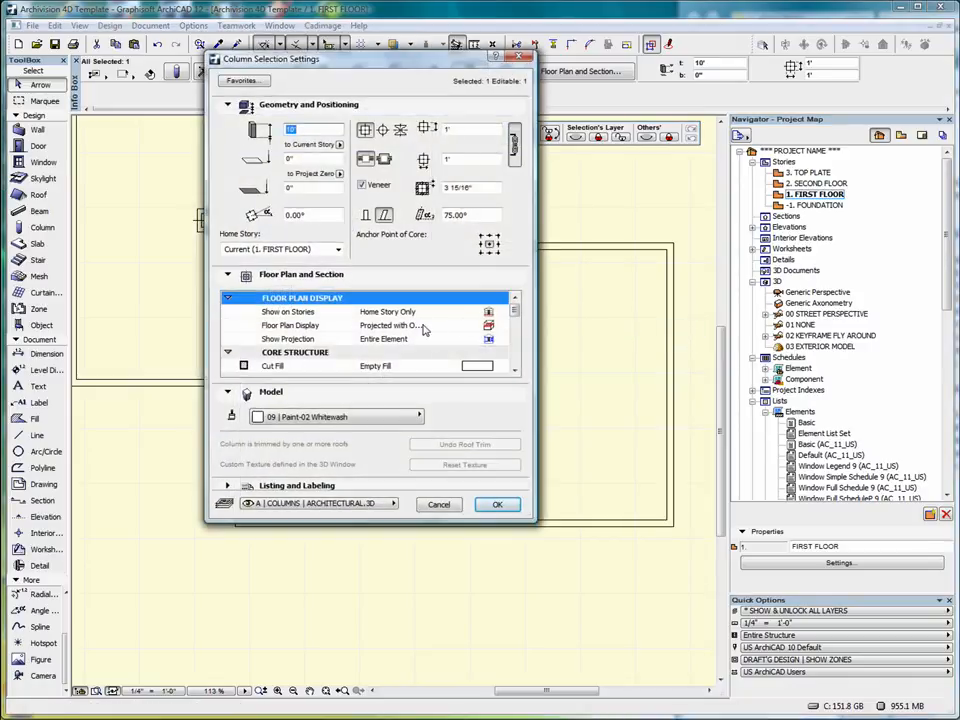
click(424, 327)
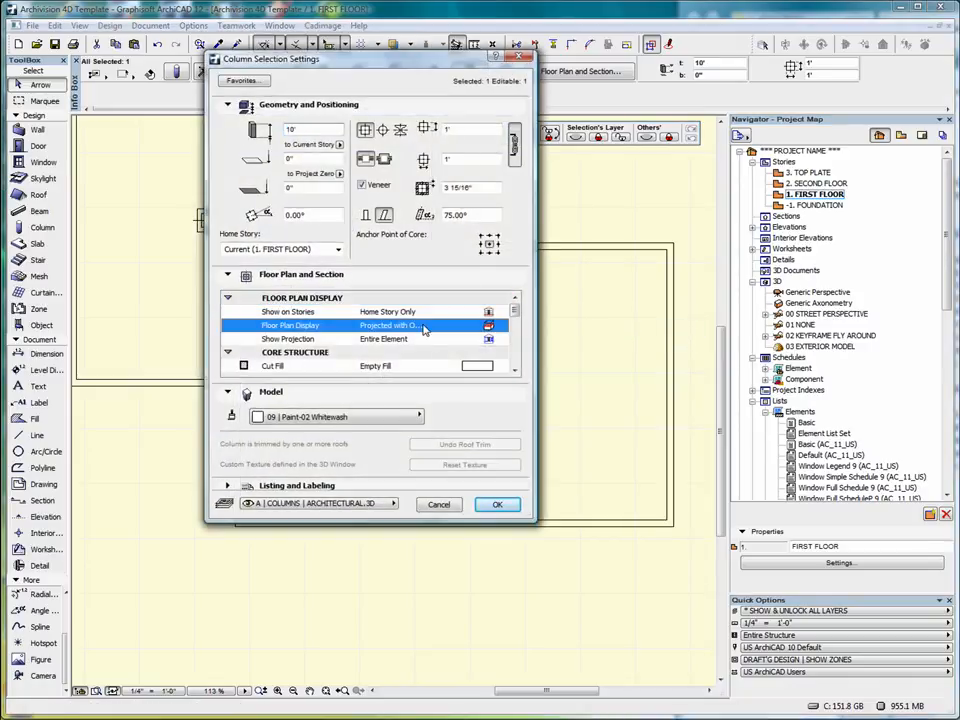
click(503, 327)
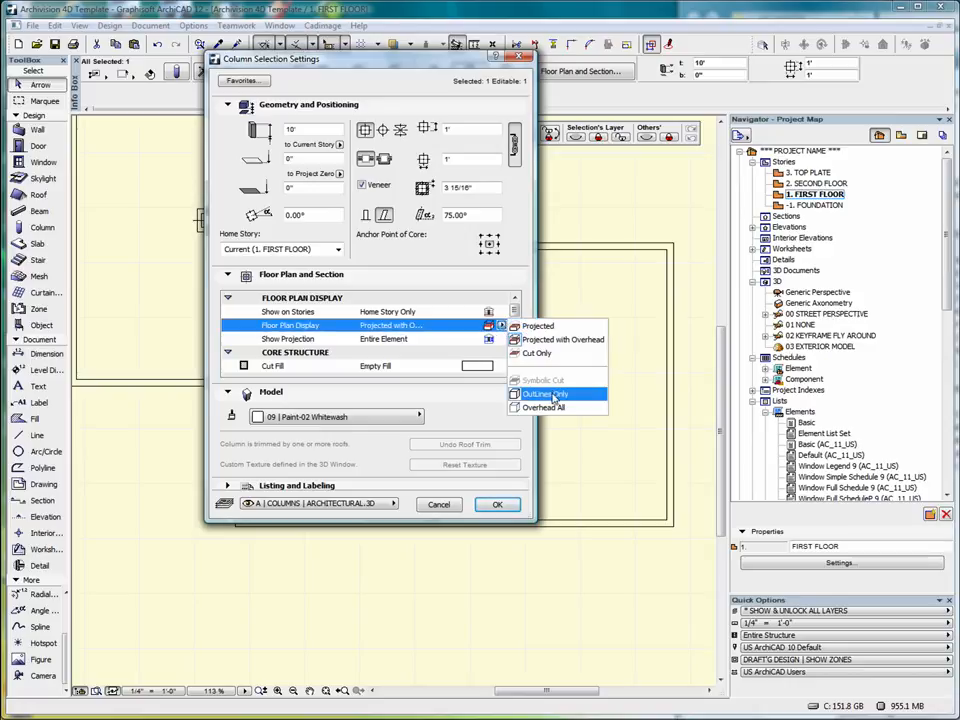
click(552, 408)
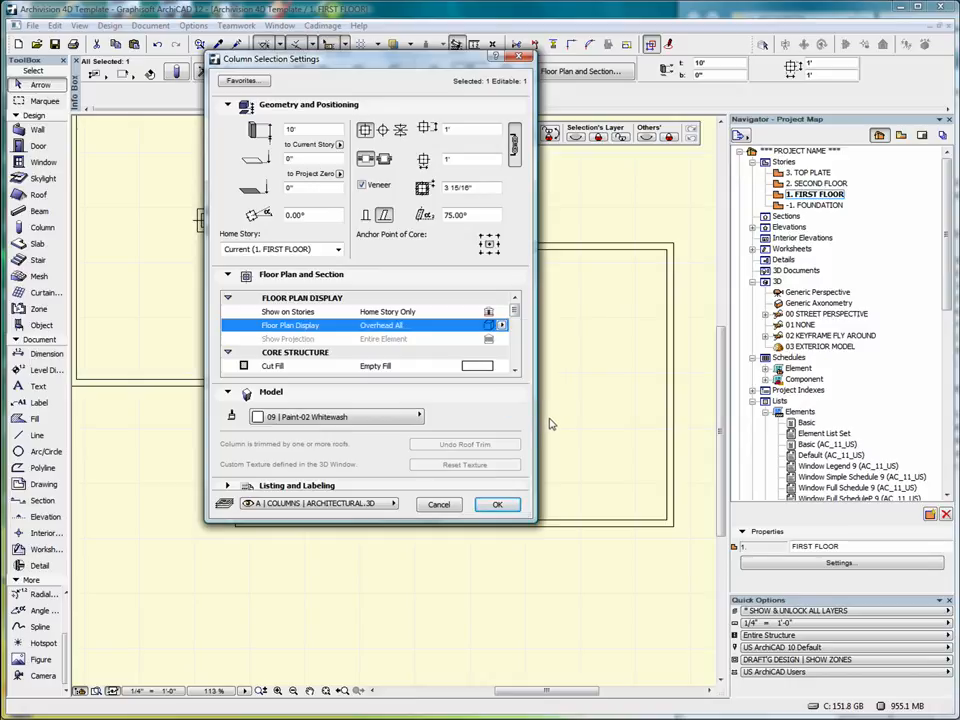
click(500, 505)
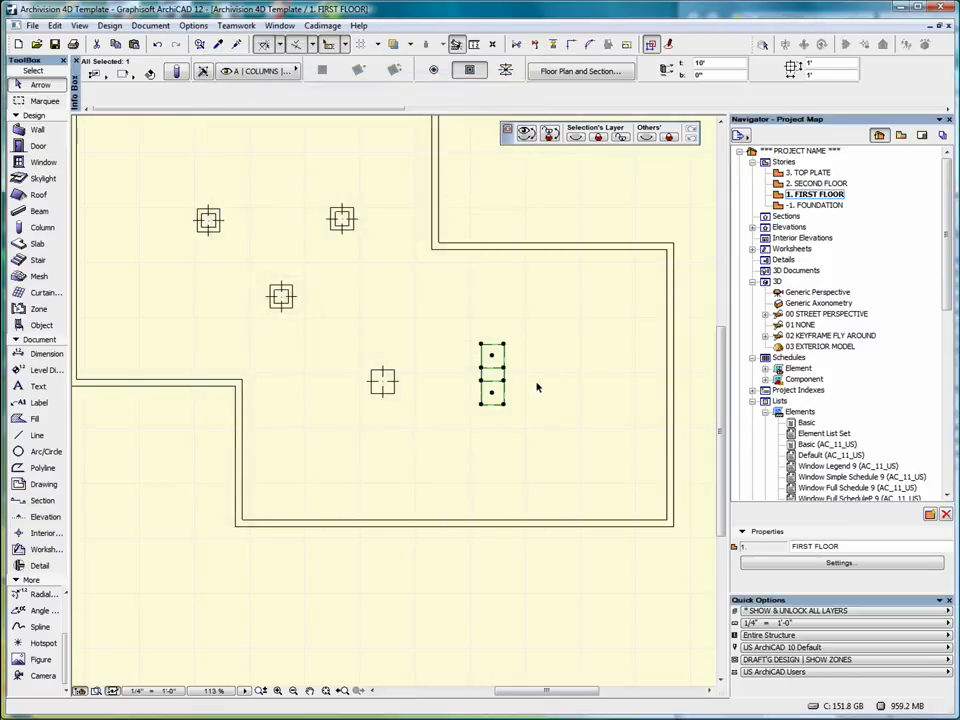
click(536, 389)
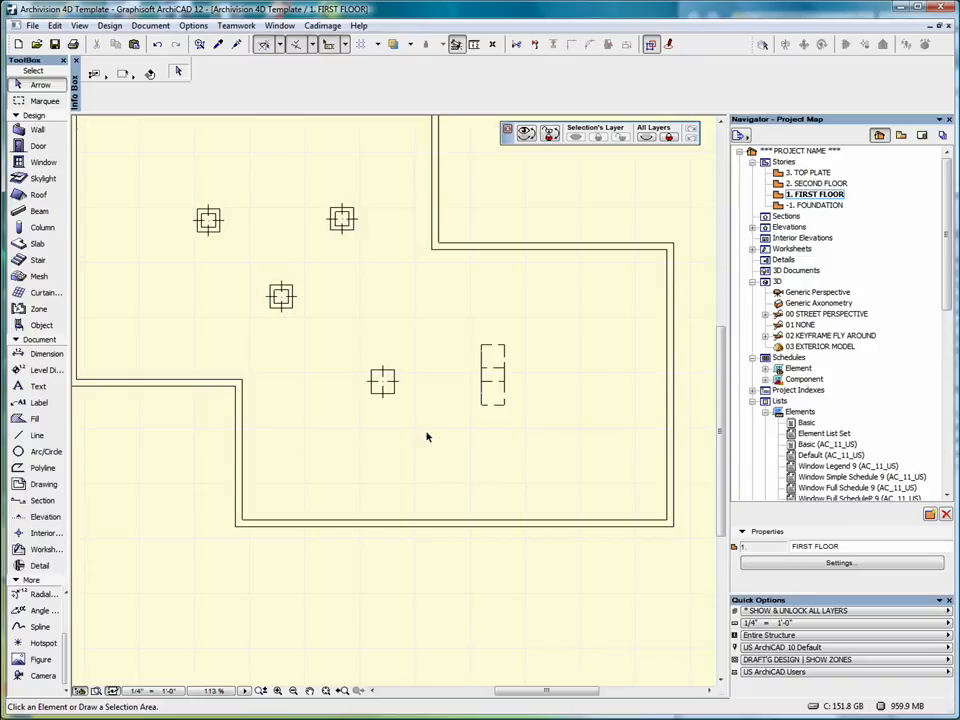
Step: Show the whole model in 3D and orbit around it to inspect the vertical and slanted columns
scroll(436, 424, down, 3)
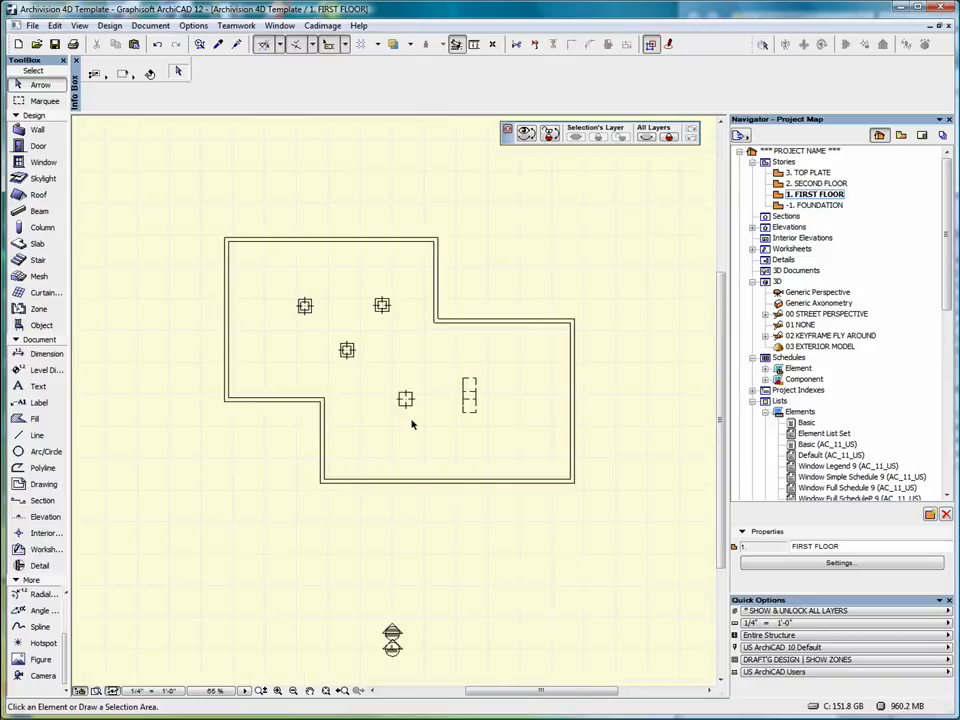
right_click(505, 223)
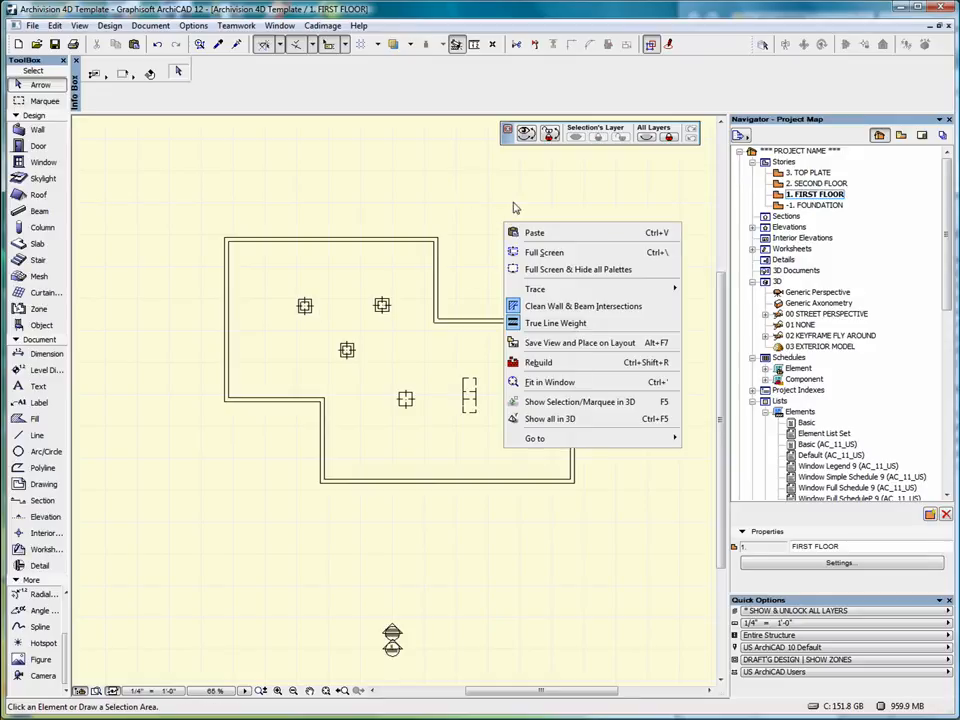
click(578, 421)
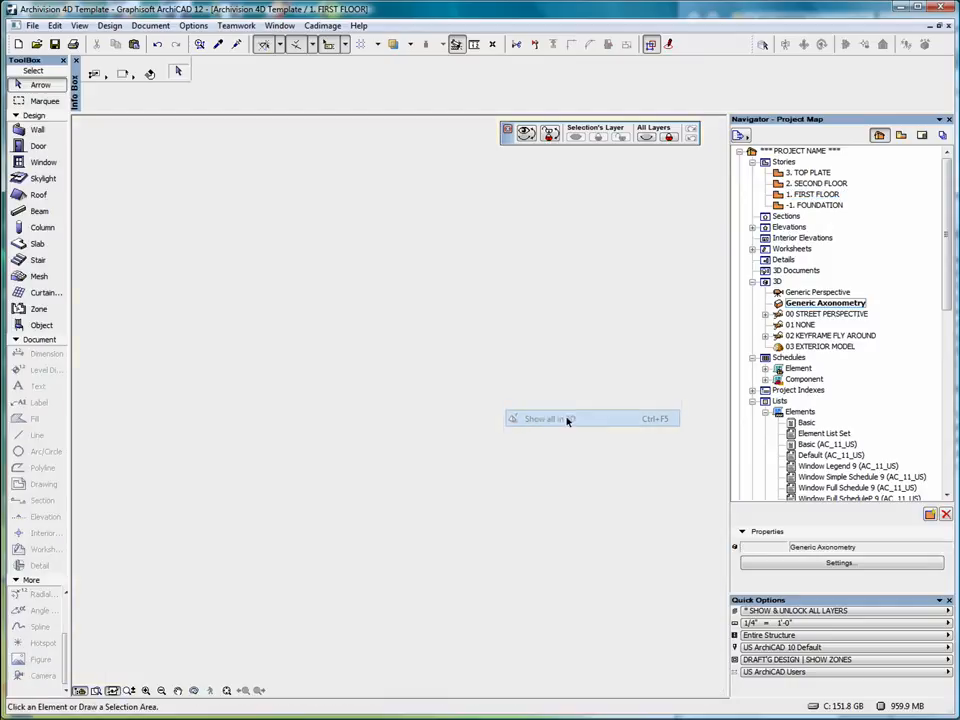
click(194, 690)
drag(226, 450, 208, 480)
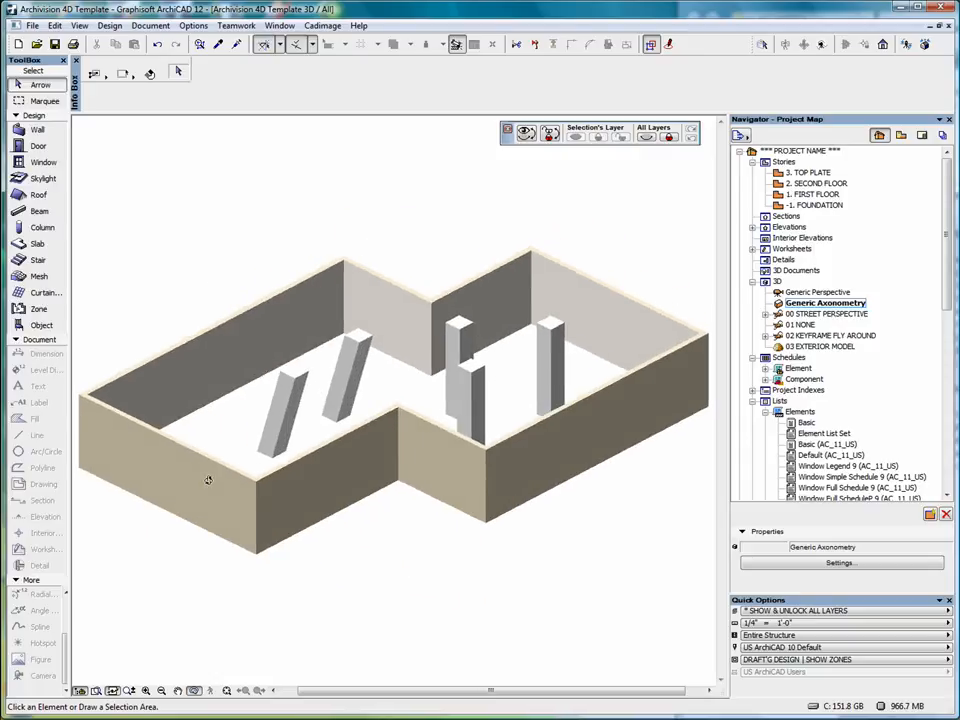